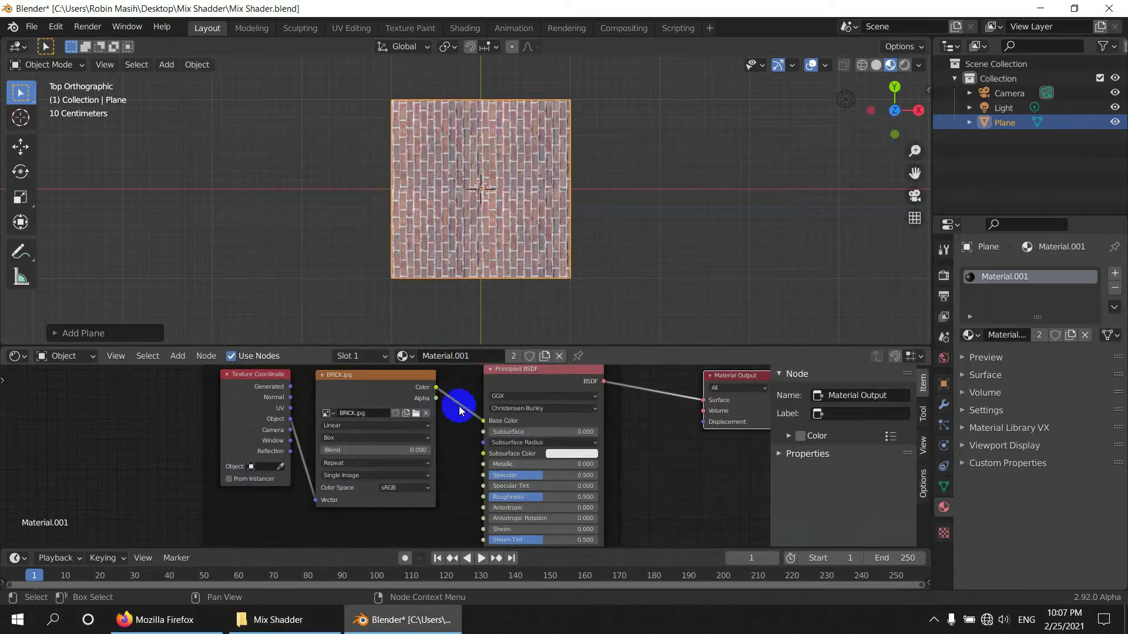
Enlarge the node editor and examine the brick texture nodes and the framed Mix Shader setup with two empty image textures
middle_drag(588, 443, 446, 410)
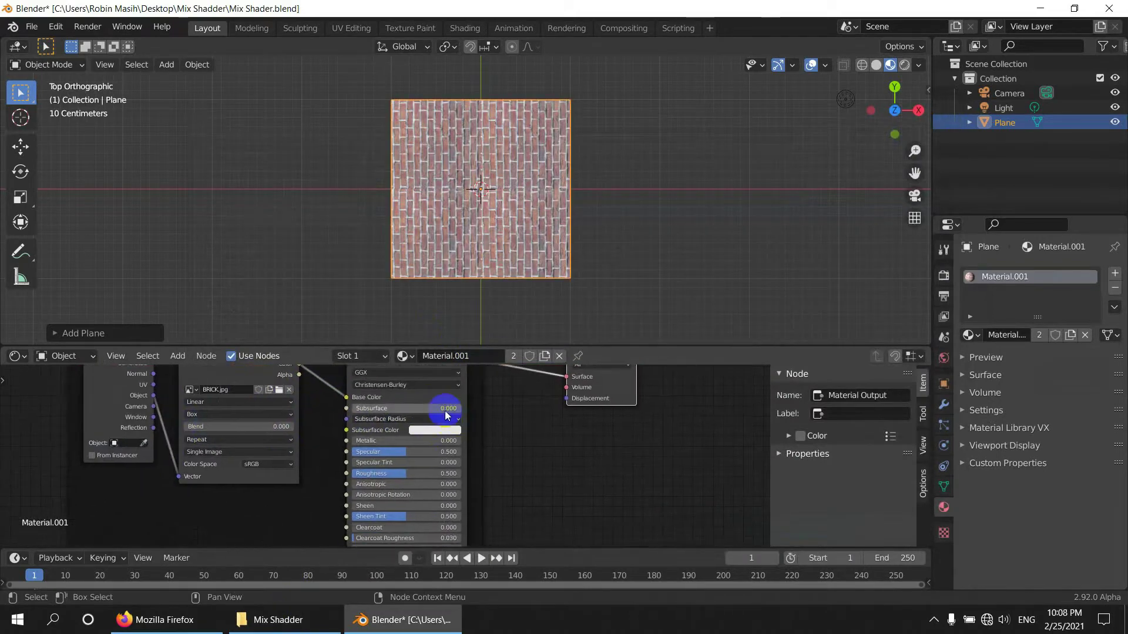
scroll(445, 411, down, 6)
middle_drag(546, 443, 422, 408)
scroll(421, 411, down, 3)
middle_drag(416, 447, 432, 395)
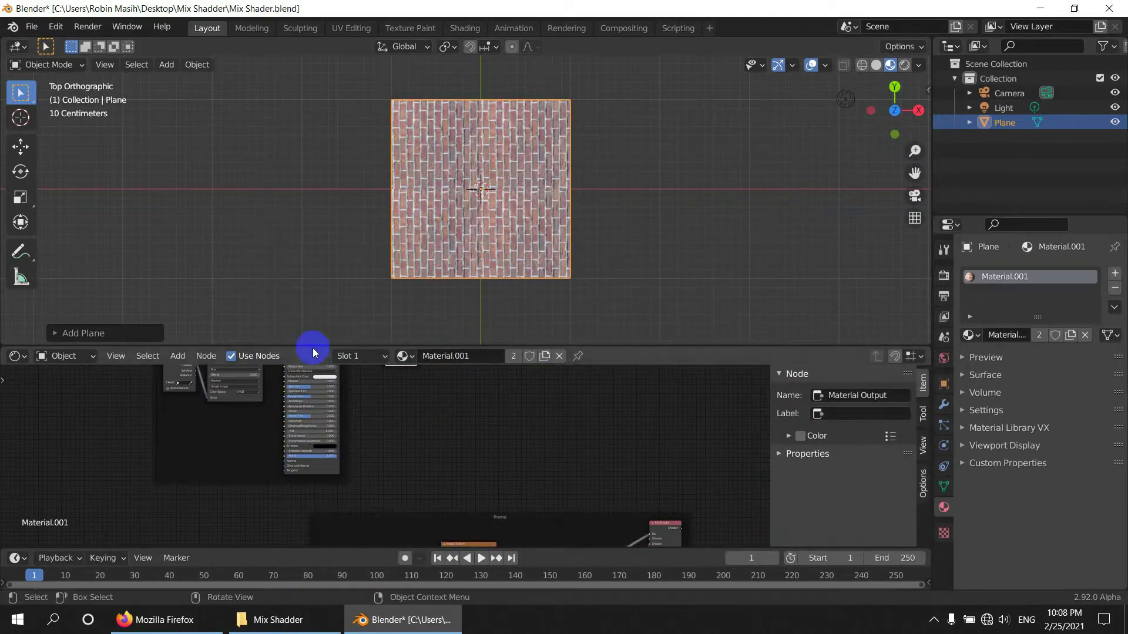
drag(312, 344, 322, 188)
middle_drag(460, 466, 347, 304)
scroll(347, 305, up, 3)
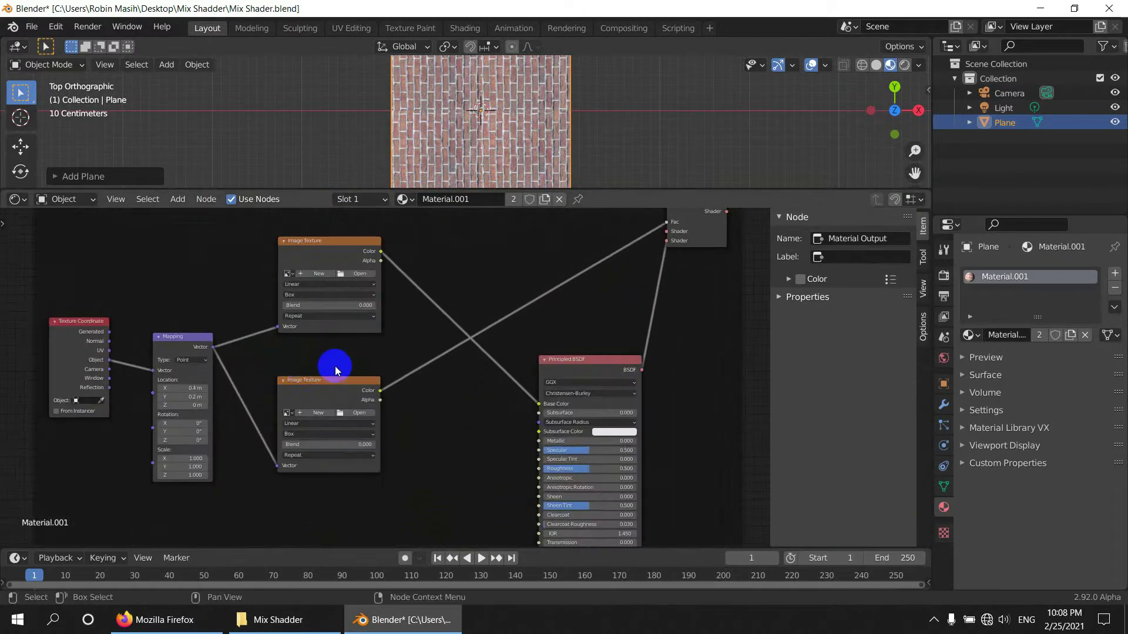
middle_drag(329, 367, 336, 433)
scroll(516, 447, up, 2)
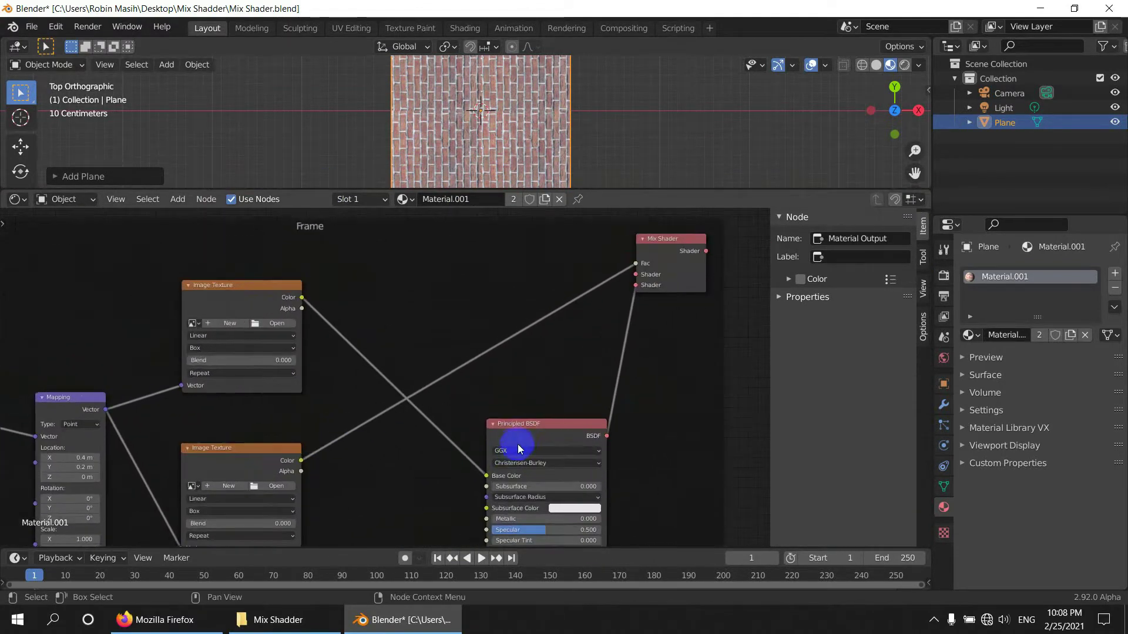
scroll(579, 459, down, 3)
middle_drag(584, 462, 510, 352)
scroll(510, 353, down, 6)
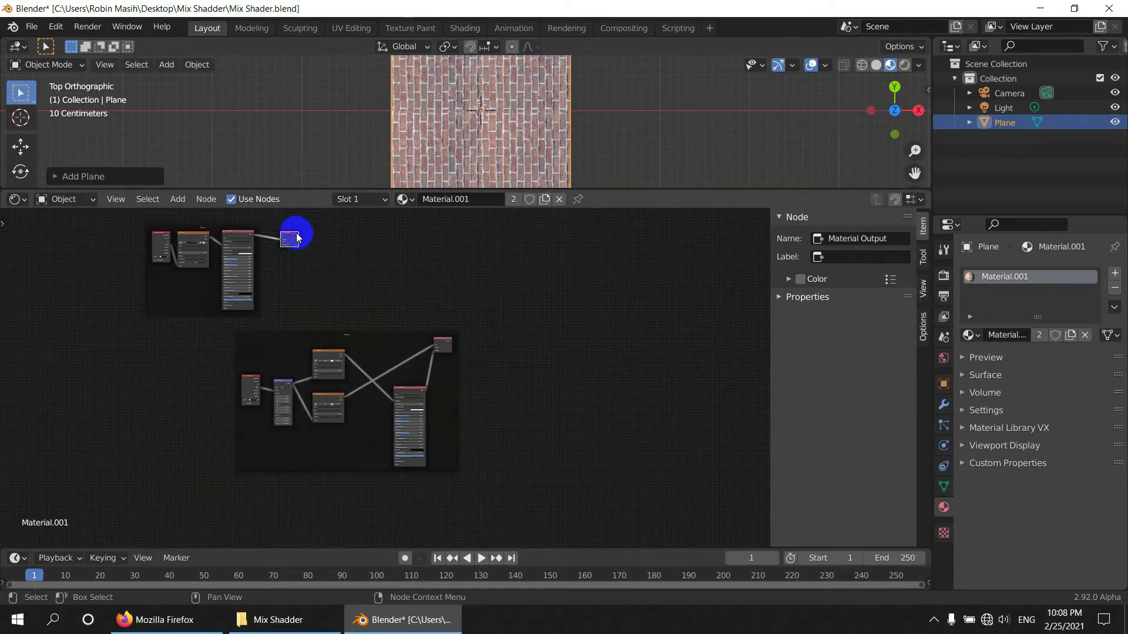
Move the Material Output beside the Mix Shader frame and insert the frame's Mix Shader between the brick Principled BSDF and the output
drag(297, 233, 493, 324)
scroll(541, 340, up, 4)
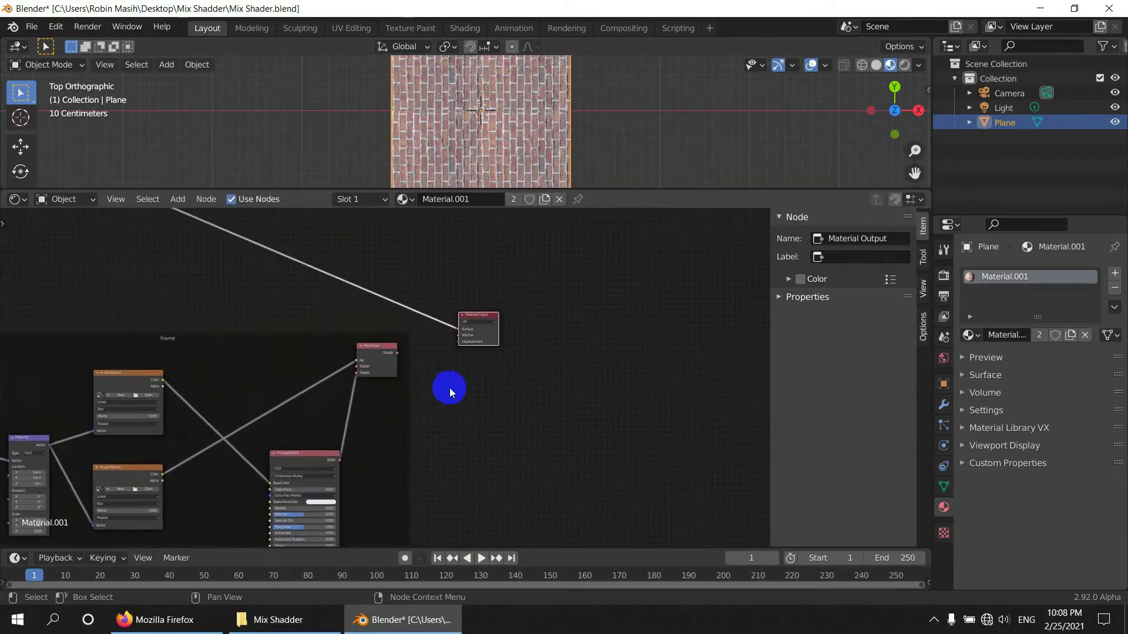
scroll(450, 388, up, 3)
drag(407, 331, 529, 330)
scroll(566, 368, down, 5)
scroll(528, 376, up, 1)
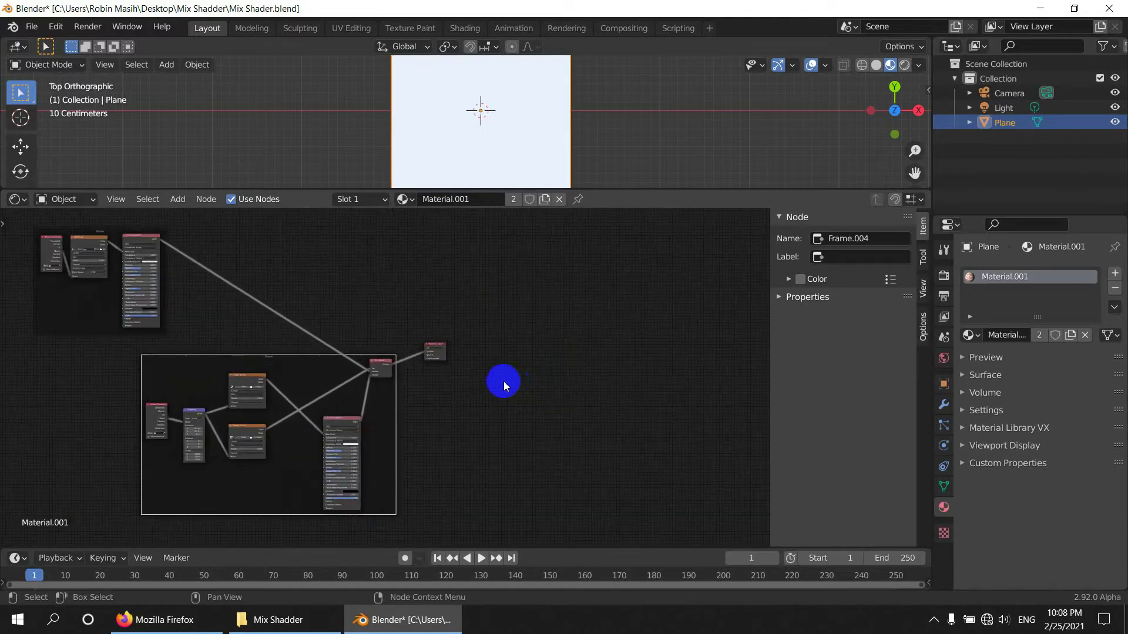
Load basecolor.jpg from folder 1 into the Image Texture node that feeds the framed Principled BSDF's Base Color
scroll(402, 402, up, 8)
middle_drag(413, 403, 682, 322)
scroll(256, 376, up, 3)
scroll(379, 376, up, 3)
click(477, 283)
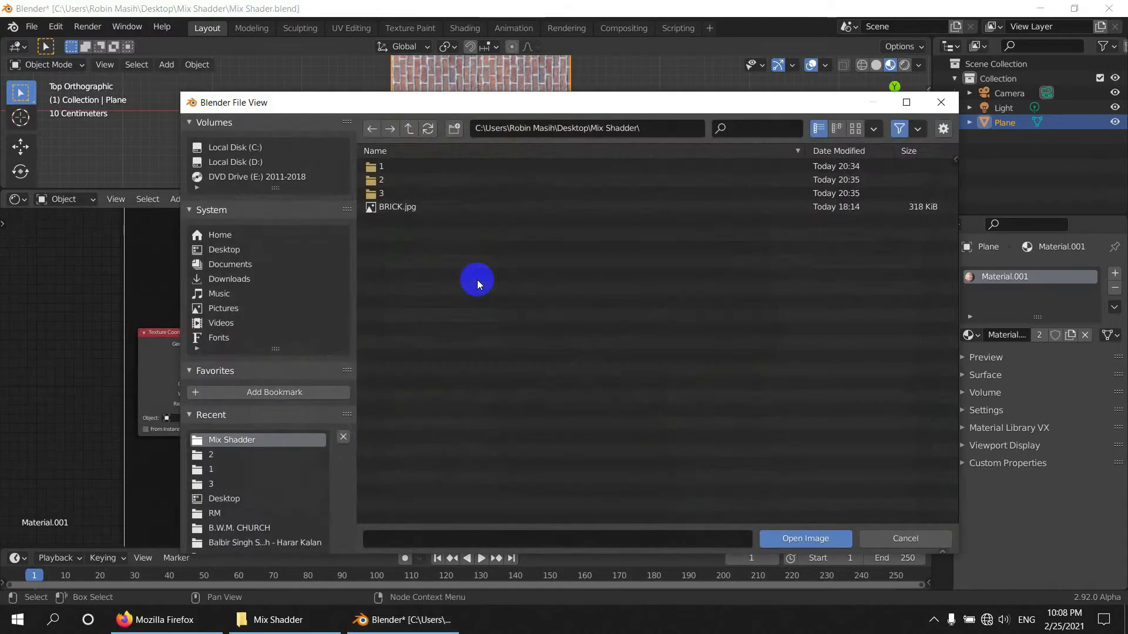
click(276, 620)
click(579, 309)
double_click(579, 309)
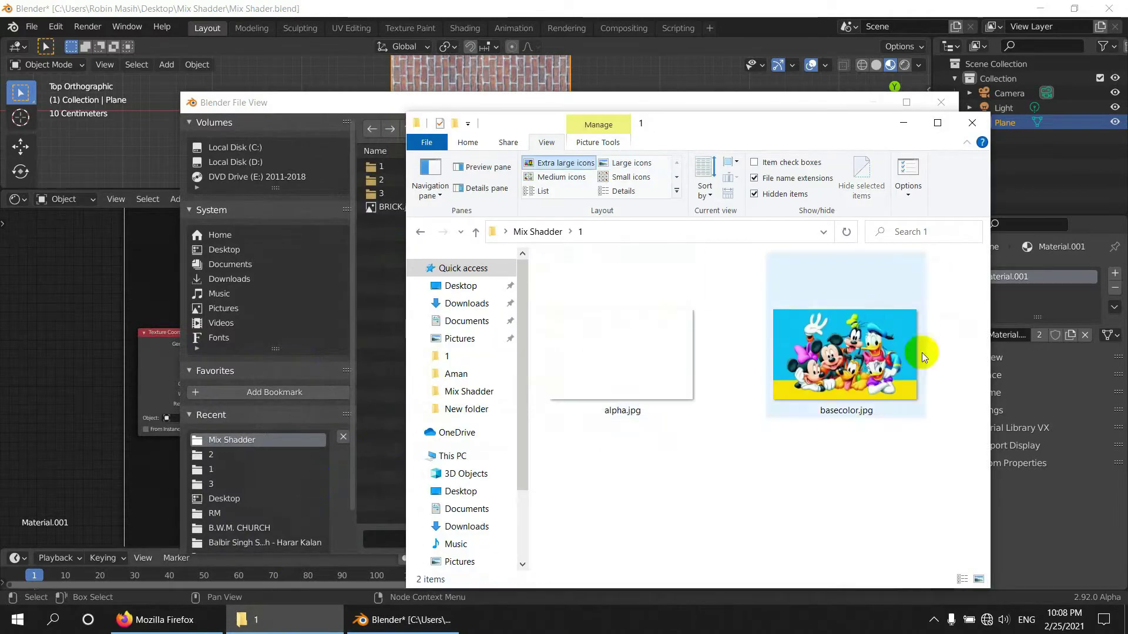
double_click(379, 165)
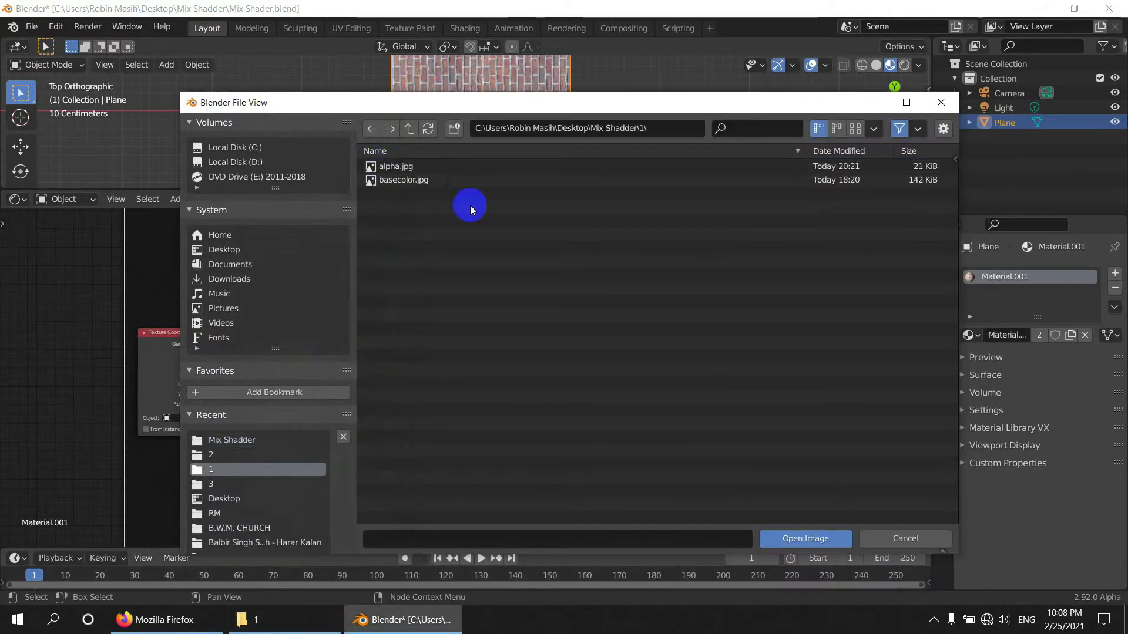
double_click(405, 182)
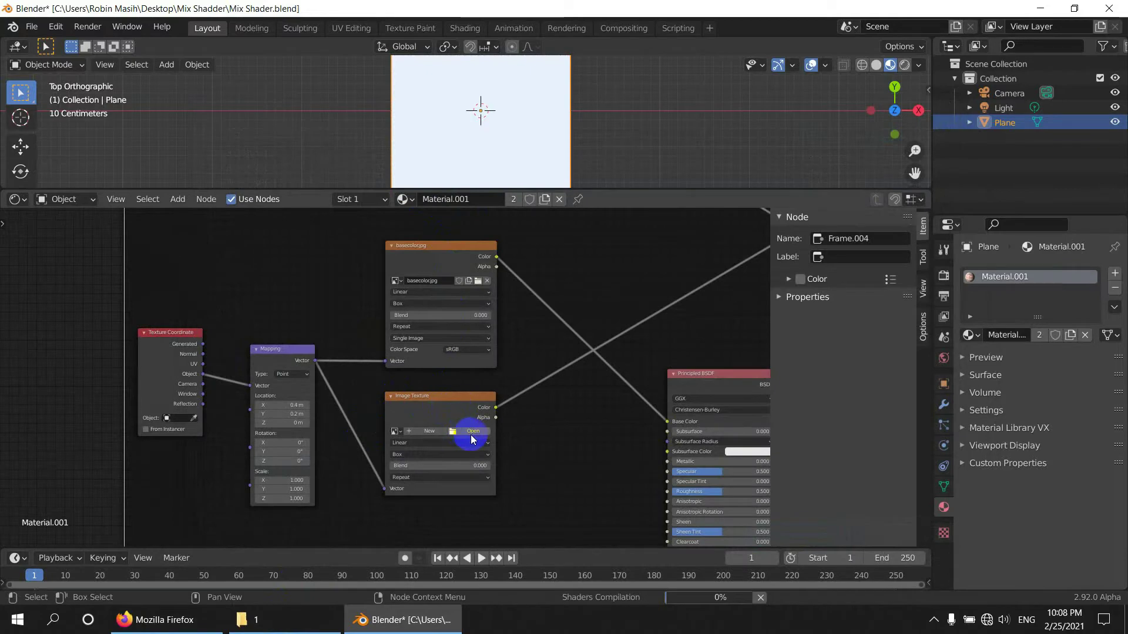
Load alpha.jpg from folder 1 into the Image Texture node that drives the Mix Shader's factor
click(471, 434)
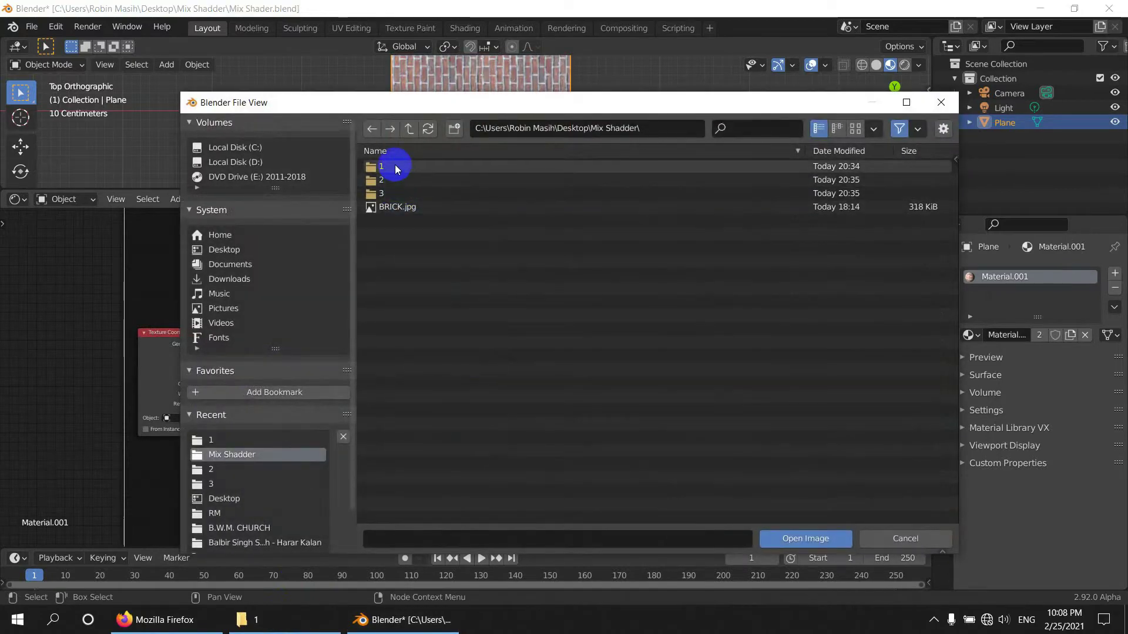
double_click(396, 167)
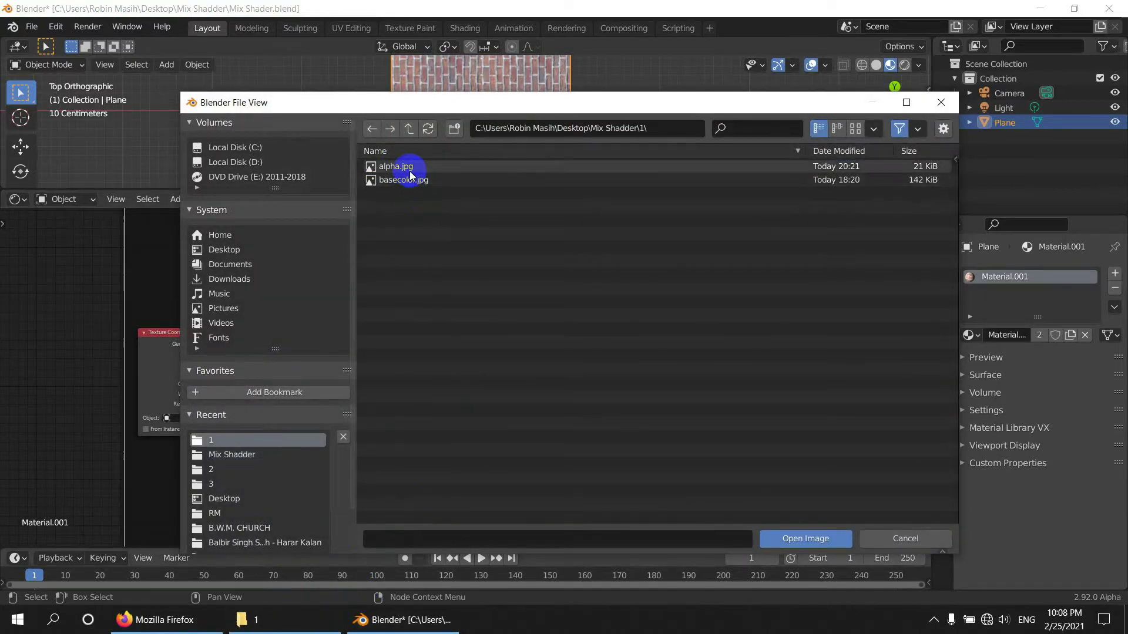
double_click(410, 170)
scroll(497, 467, up, 2)
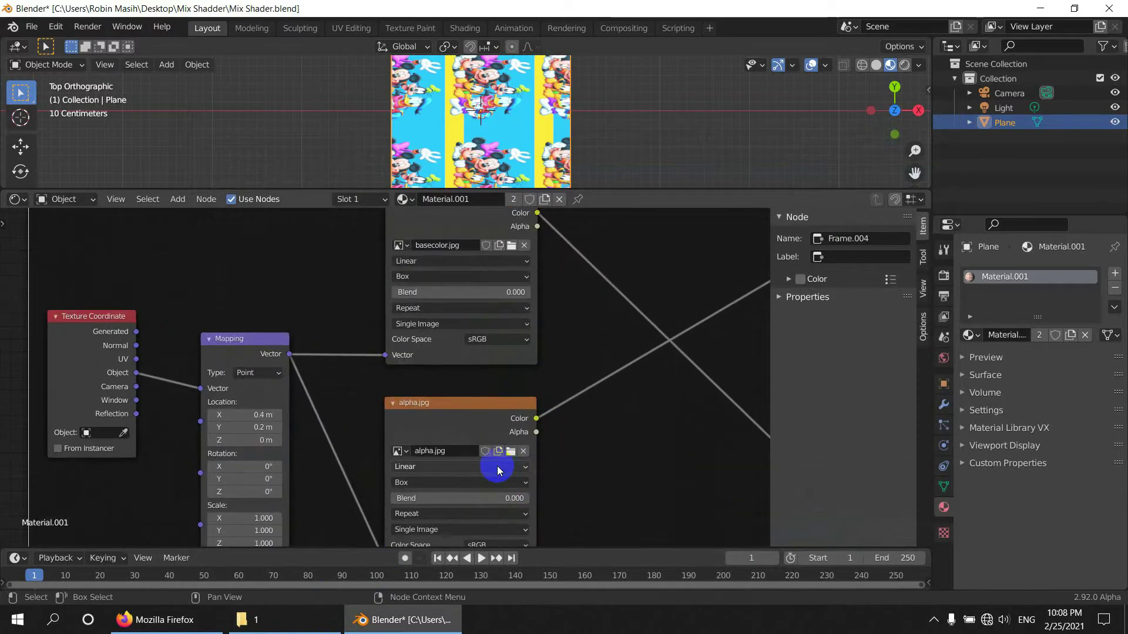
Set the extension mode of both the basecolor.jpg and alpha.jpg texture nodes to Clip
scroll(491, 406, down, 1)
click(411, 313)
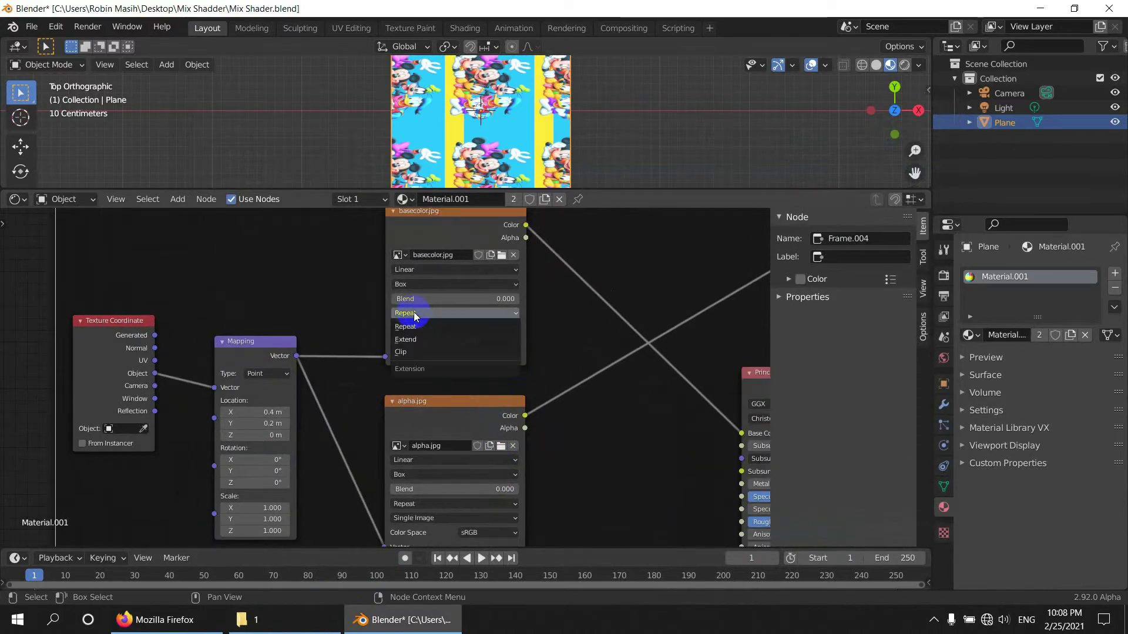
click(419, 352)
middle_drag(564, 423, 544, 369)
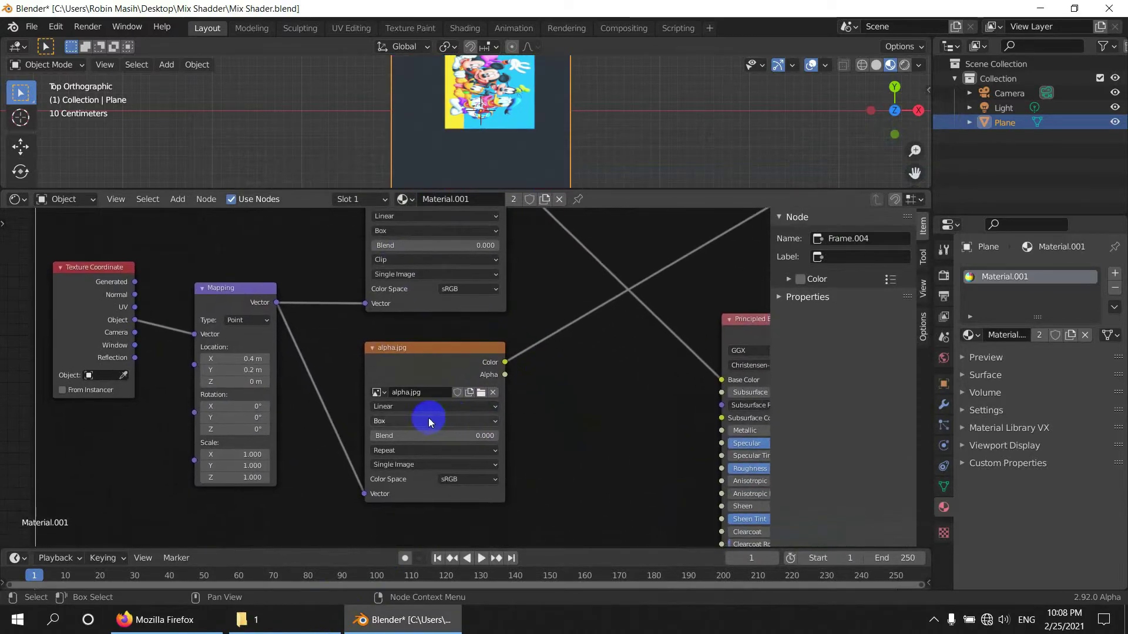
click(400, 453)
click(397, 489)
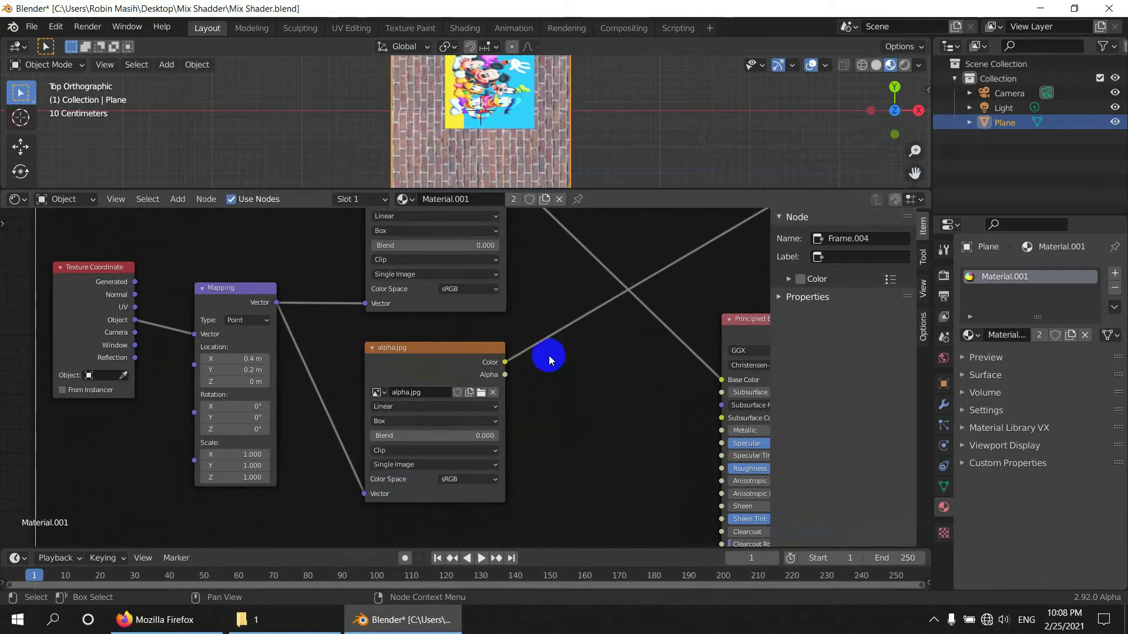
scroll(530, 114, down, 3)
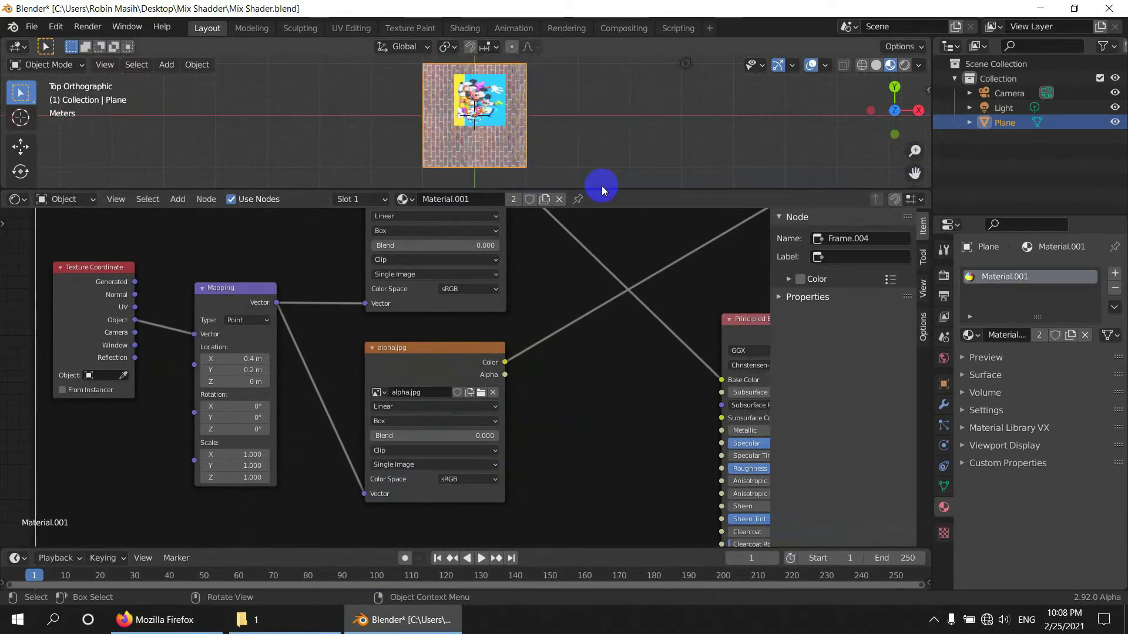
Enlarge the 3D viewport and rotate the plane about -90° around Z so the brick rows run horizontally
drag(602, 190, 587, 383)
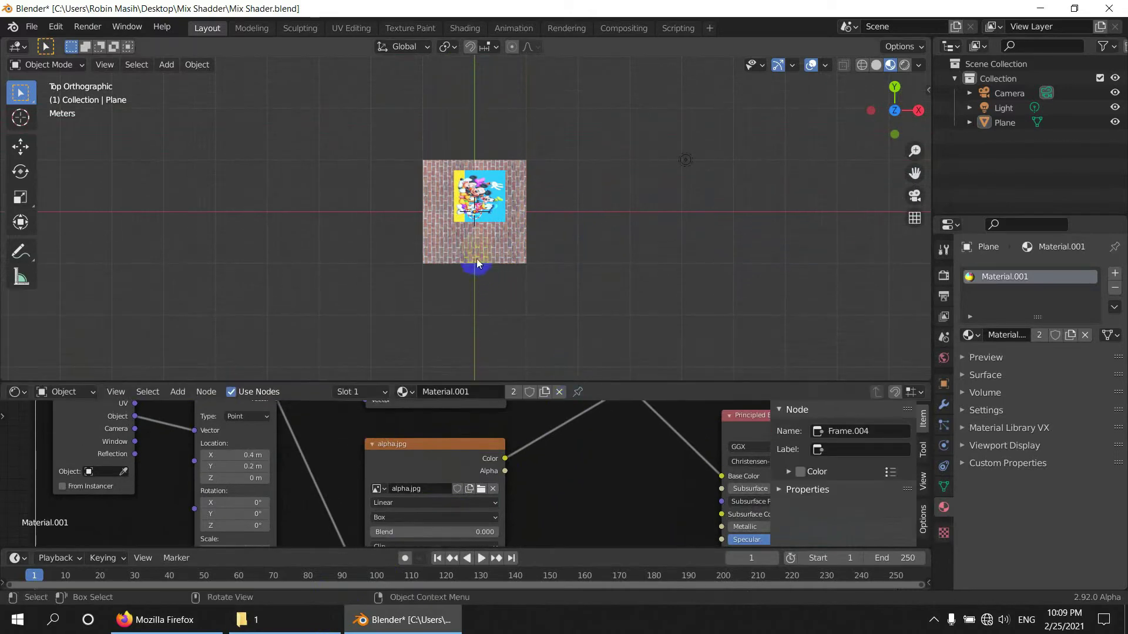
scroll(567, 220, up, 4)
key(r)
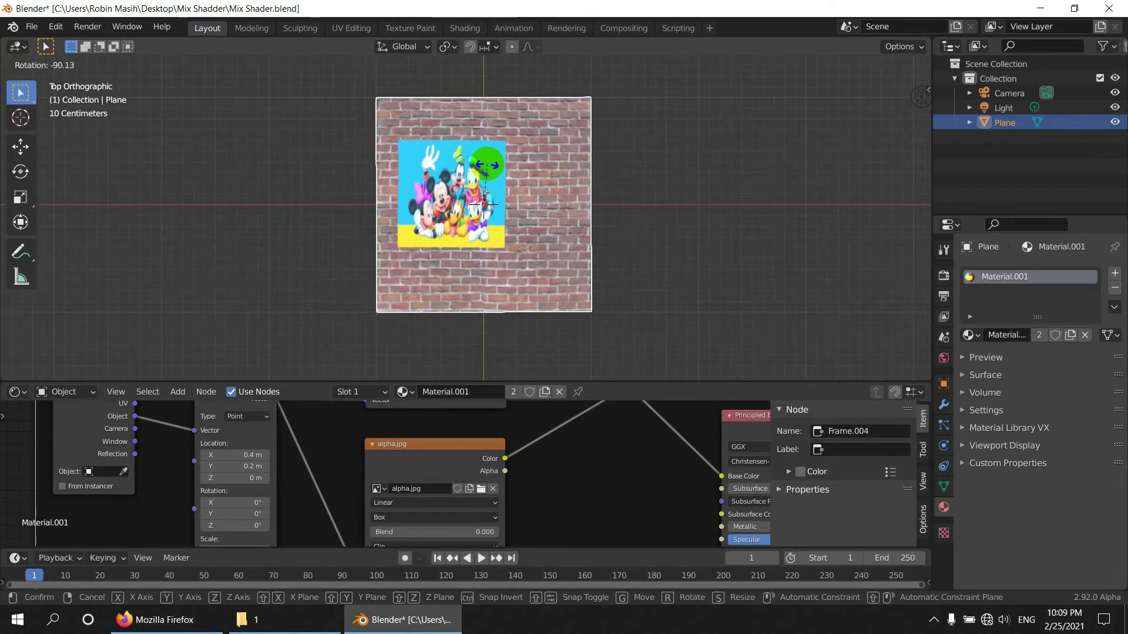
click(100, 372)
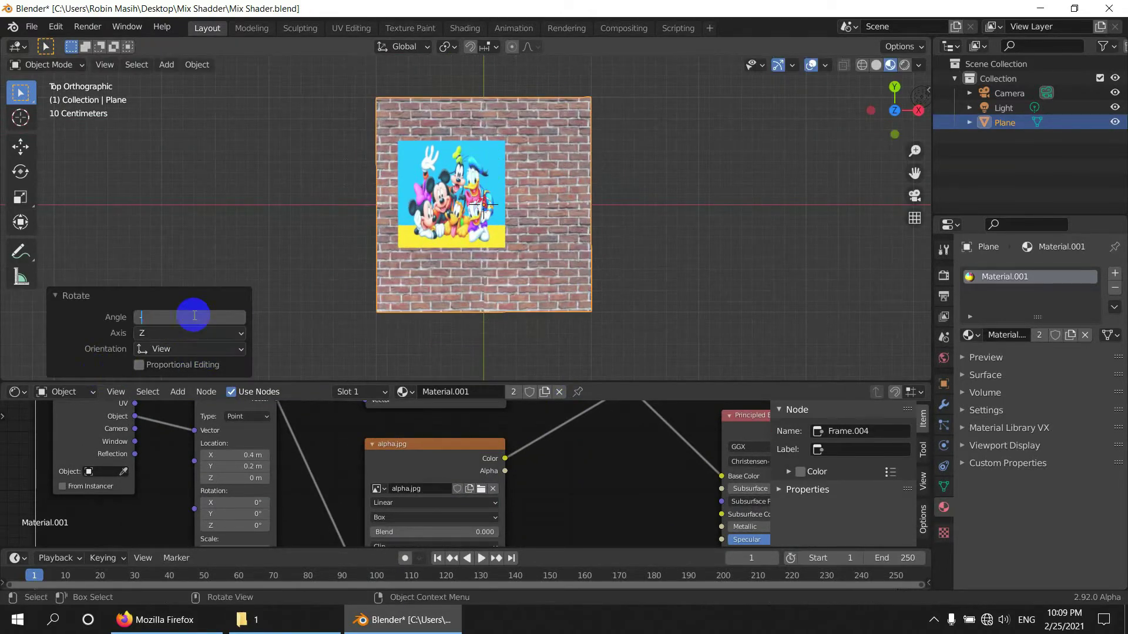
key(Return)
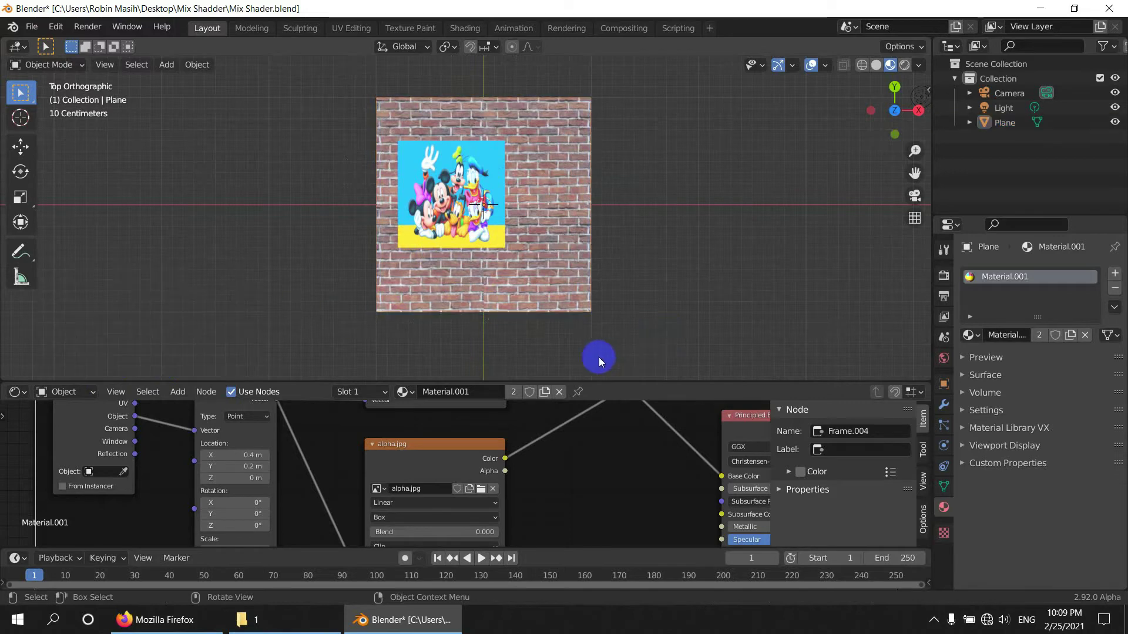
Set the Mapping node's X and Y location to 0.7 m to reposition the picture on the wall
key(Home)
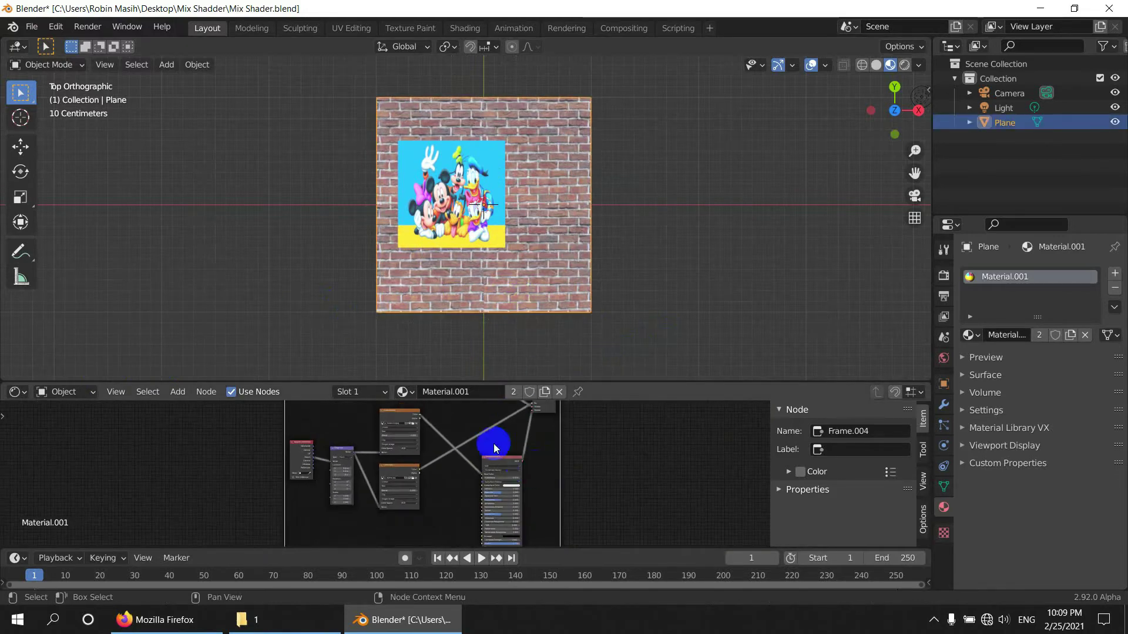
scroll(493, 443, up, 4)
drag(240, 456, 243, 466)
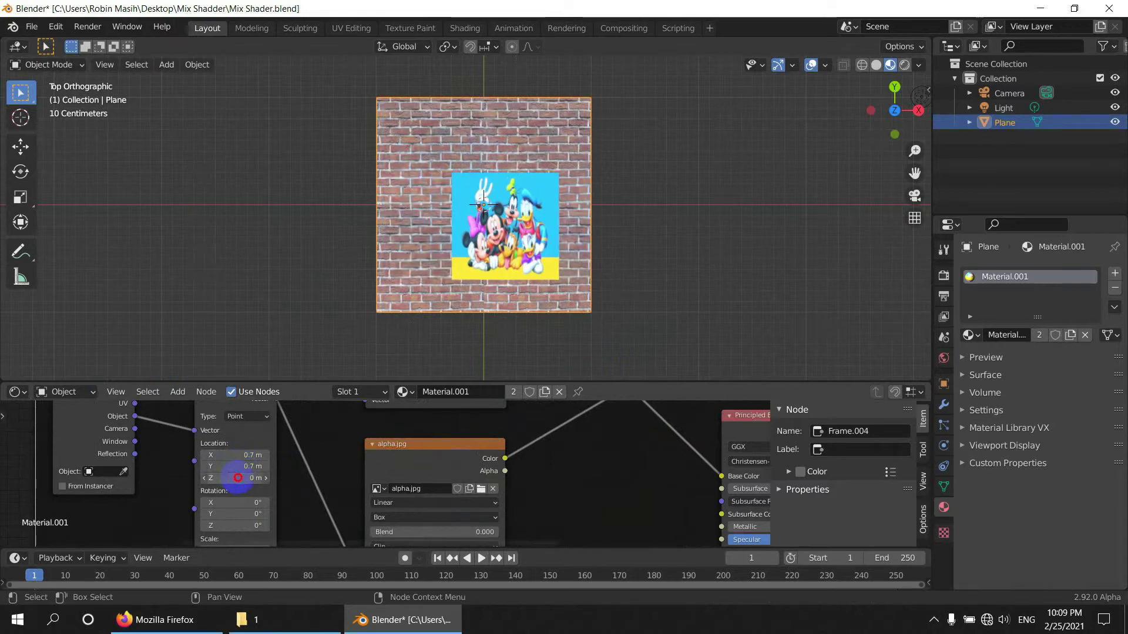
scroll(302, 466, down, 2)
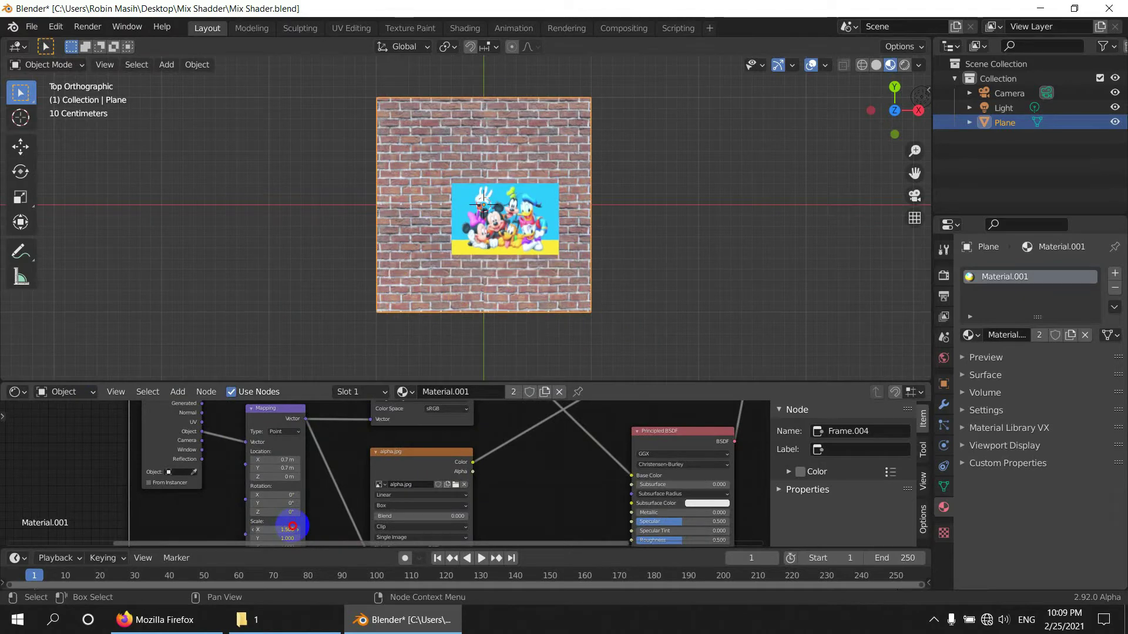
Enlarge the node editor, duplicate the whole framed Mix Shader node group and place the copy diagonally below the original
scroll(480, 493, down, 6)
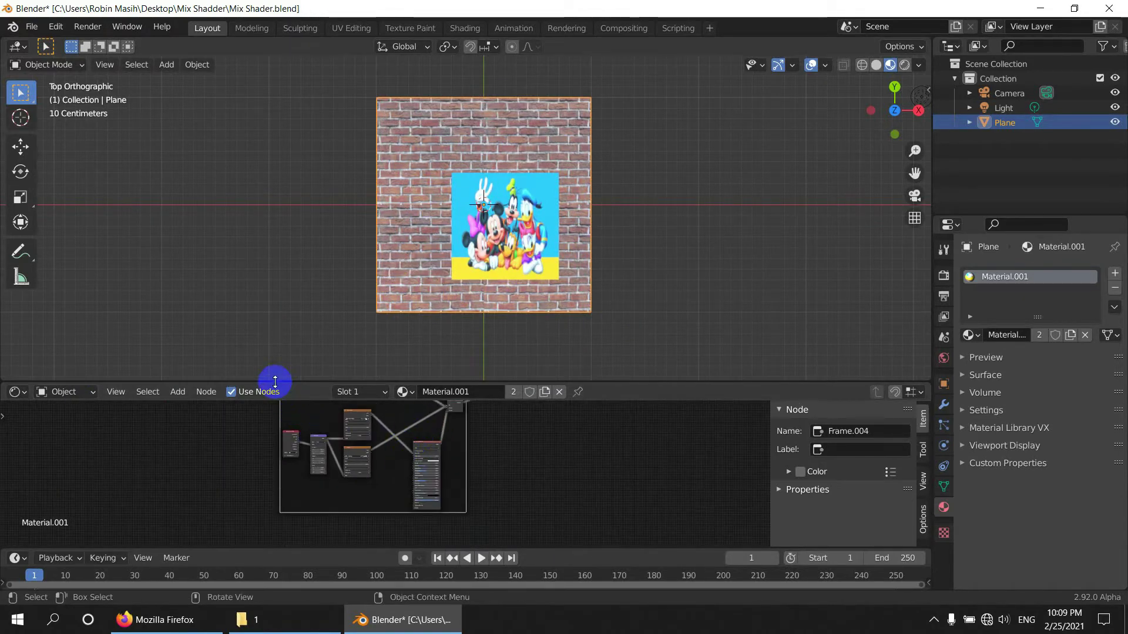
drag(276, 385, 284, 231)
scroll(359, 364, up, 1)
drag(241, 301, 494, 464)
scroll(575, 401, down, 1)
key(shift+d)
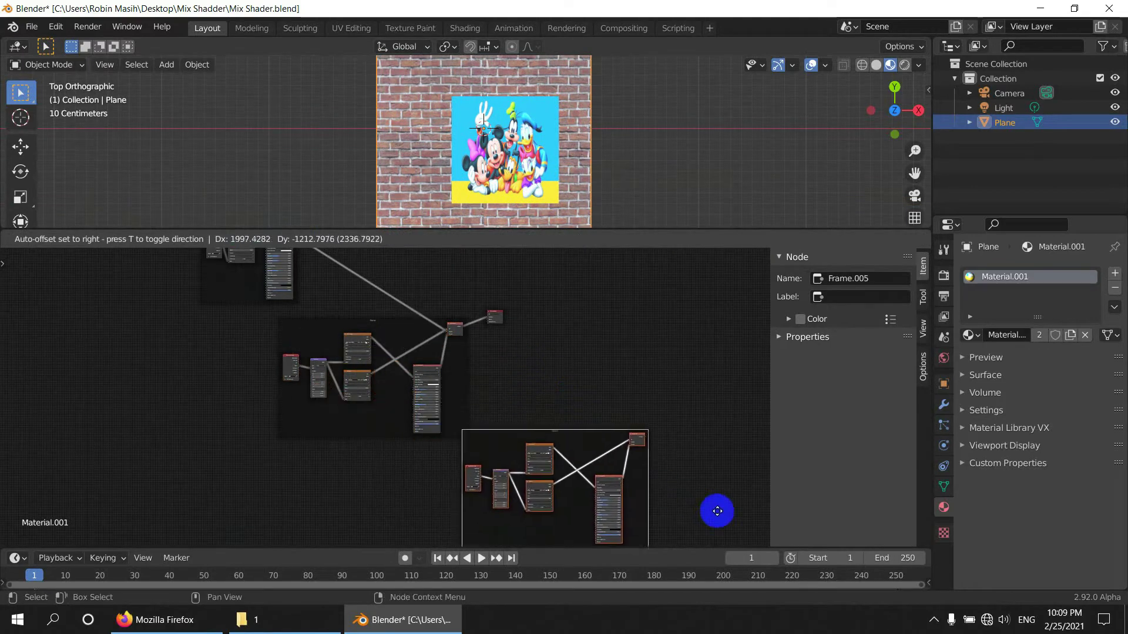
click(733, 519)
Move the Material Output node beside the duplicated frame's Mix Shader
click(495, 312)
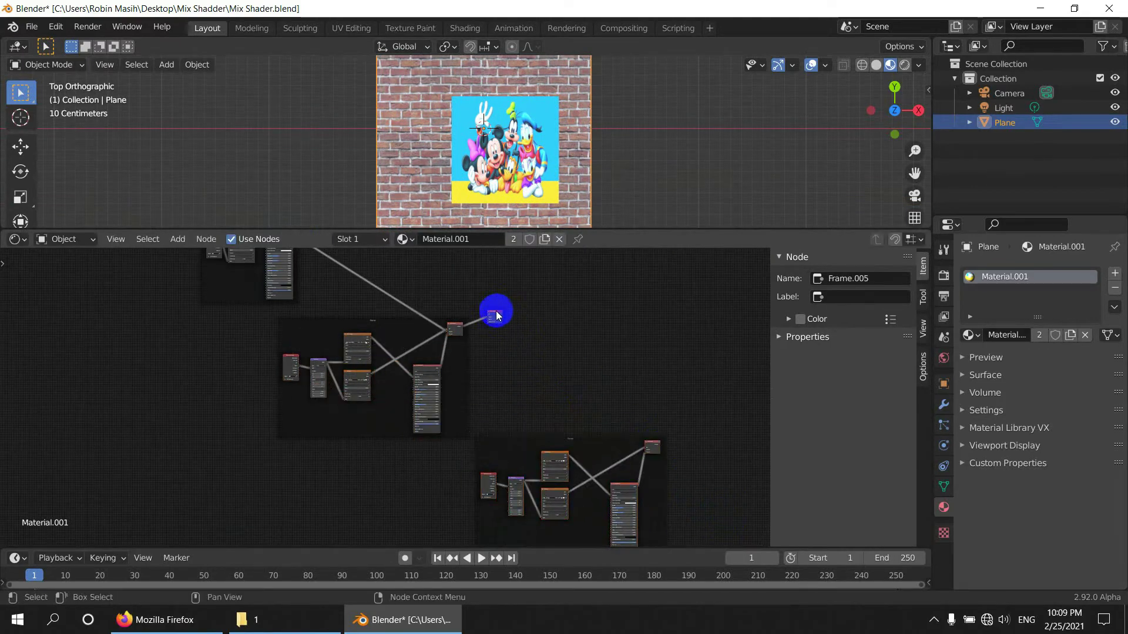
key(g)
click(700, 444)
scroll(574, 449, up, 4)
middle_drag(574, 449, 402, 401)
scroll(554, 414, up, 8)
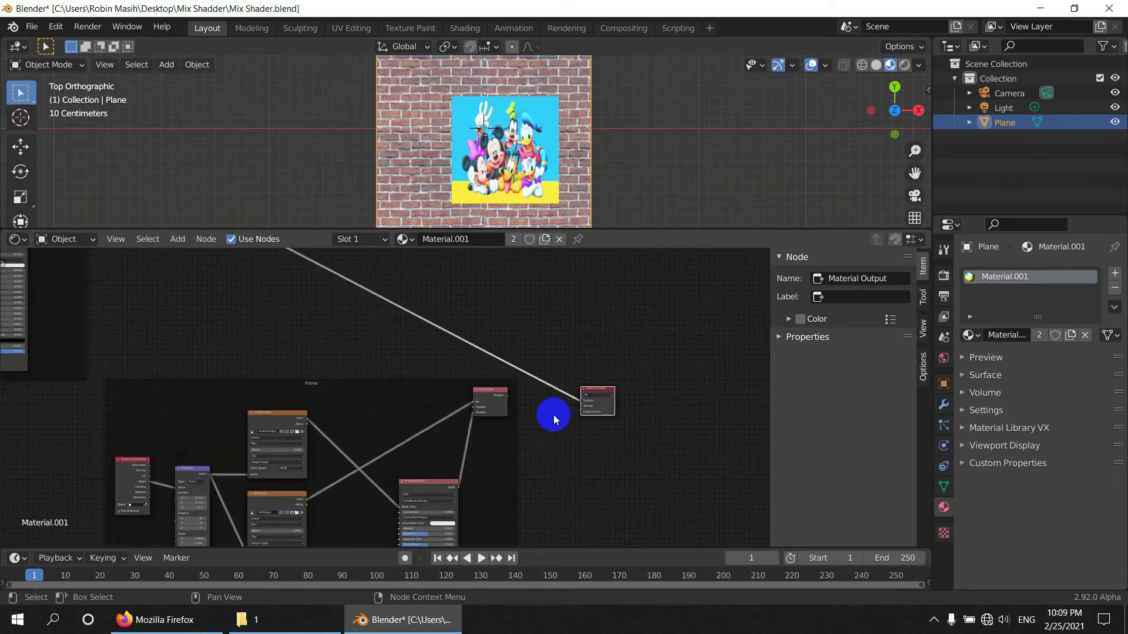
Insert the duplicated Mix Shader into the link between the first Mix Shader and the Material Output's Surface input
middle_drag(554, 415, 441, 414)
scroll(393, 400, up, 4)
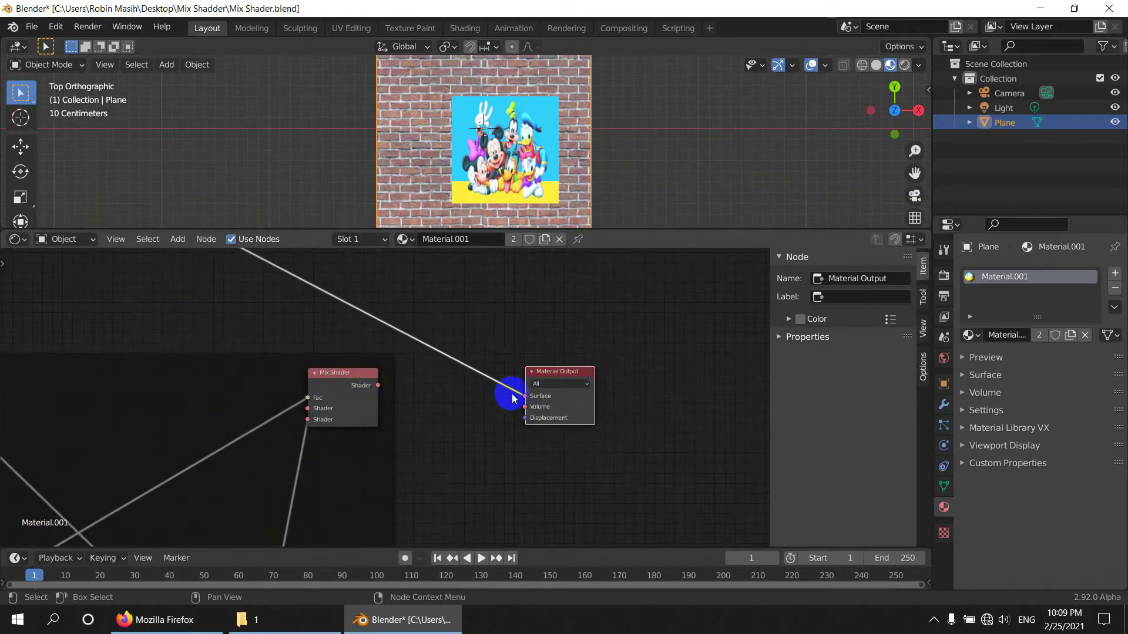
mouse_move(523, 398)
mouse_down()
mouse_move(318, 410)
mouse_move(390, 397)
mouse_move(382, 386)
mouse_move(524, 399)
mouse_up()
scroll(435, 449, down, 3)
scroll(403, 394, up, 4)
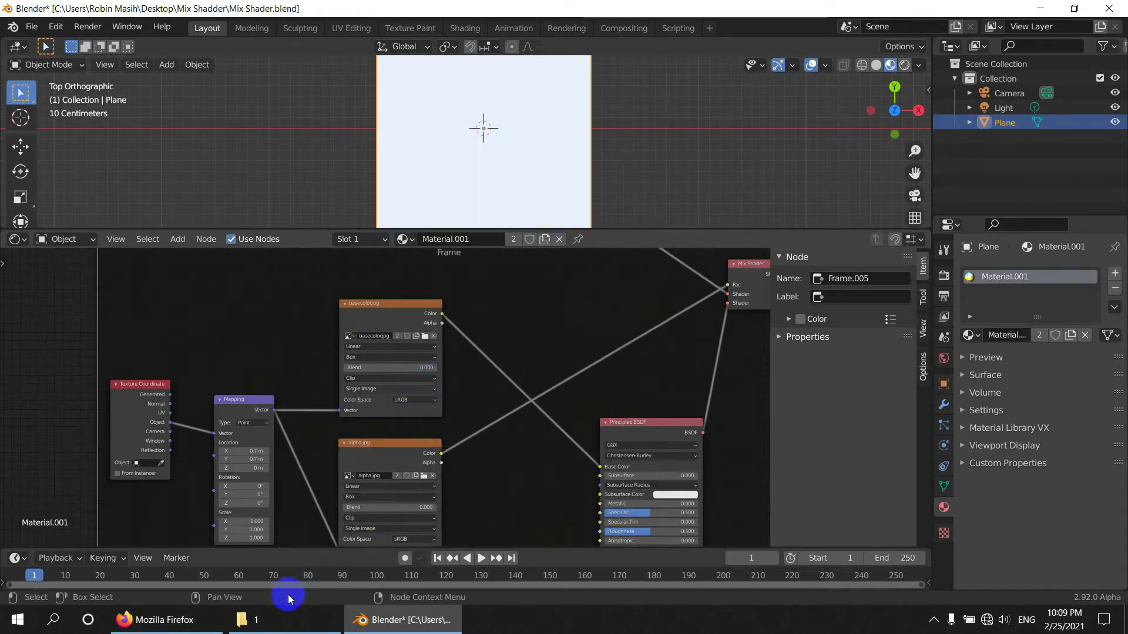
Switch to File Explorer, view the images in folder 2 of Mix Shadder, and return to Blender
click(282, 615)
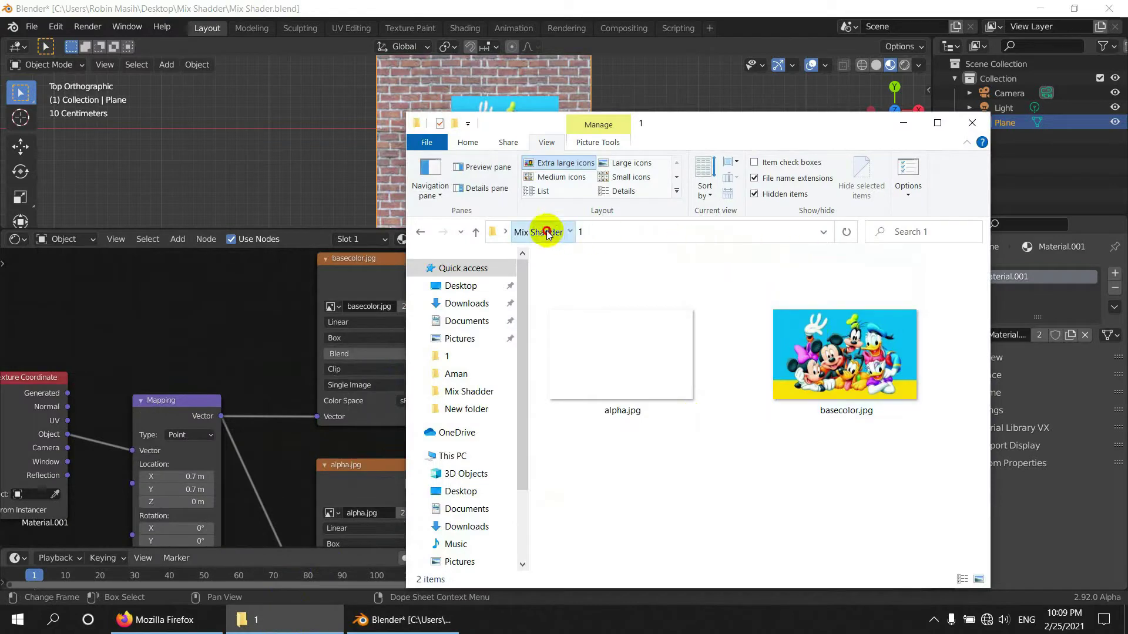
click(537, 231)
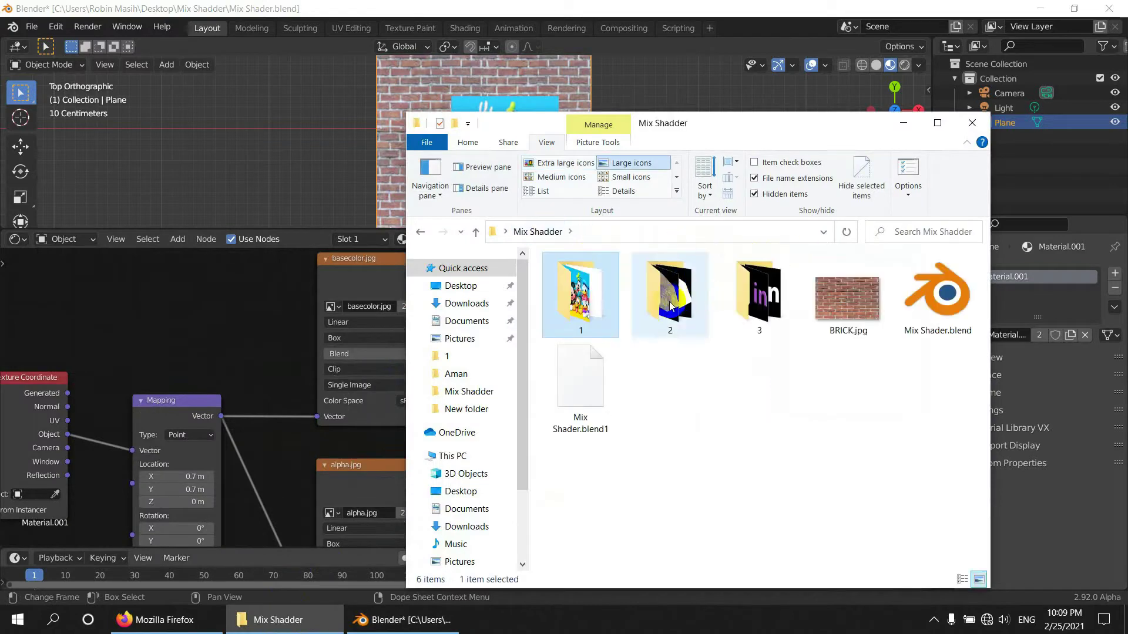
double_click(669, 296)
click(433, 343)
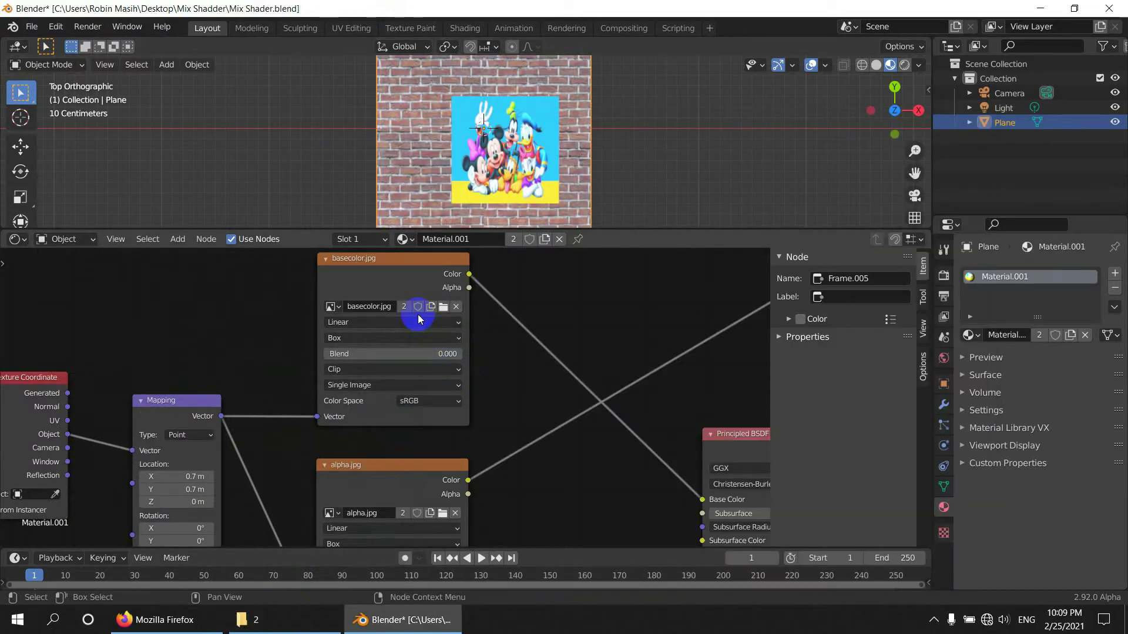
Load basecolor.jpg from folder 2 into the duplicated frame's base colour Image Texture node
click(443, 307)
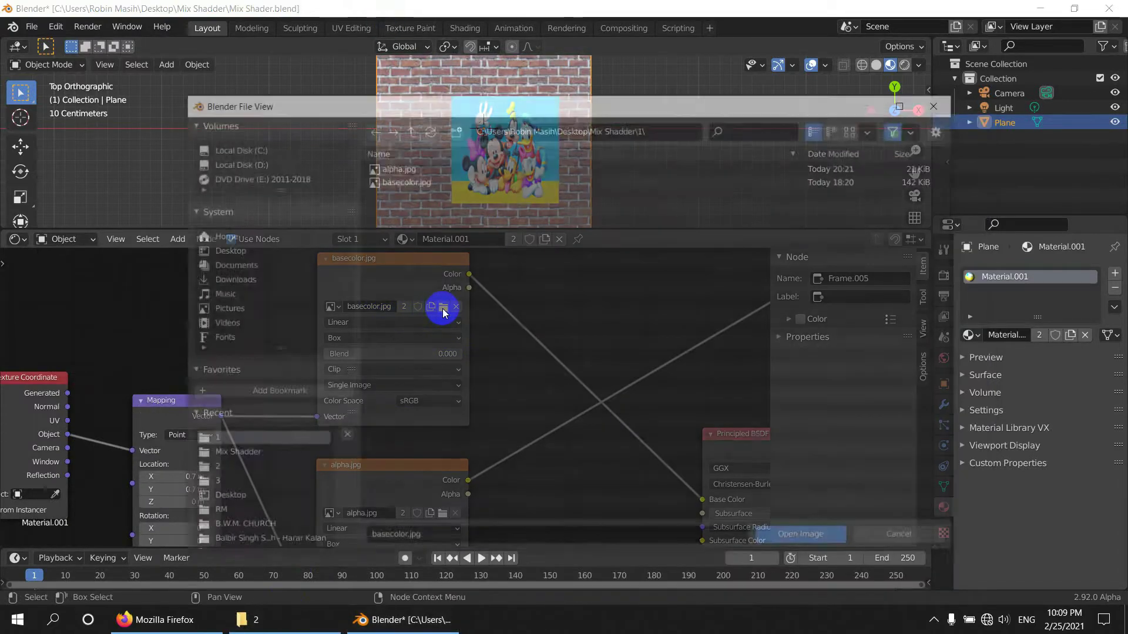
click(409, 134)
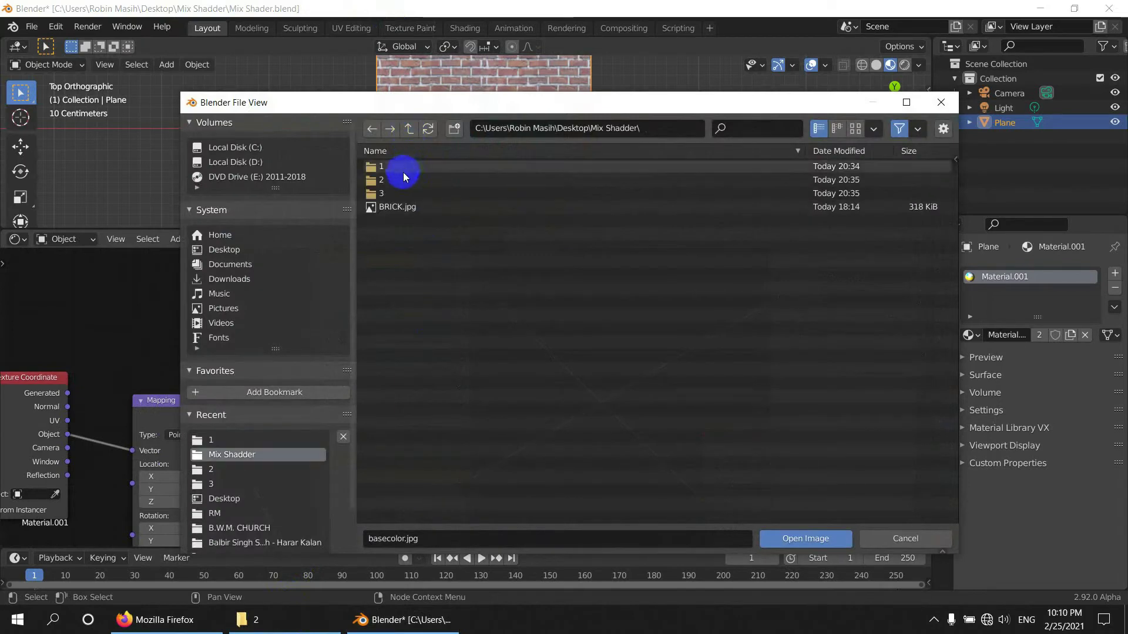
click(403, 179)
double_click(402, 185)
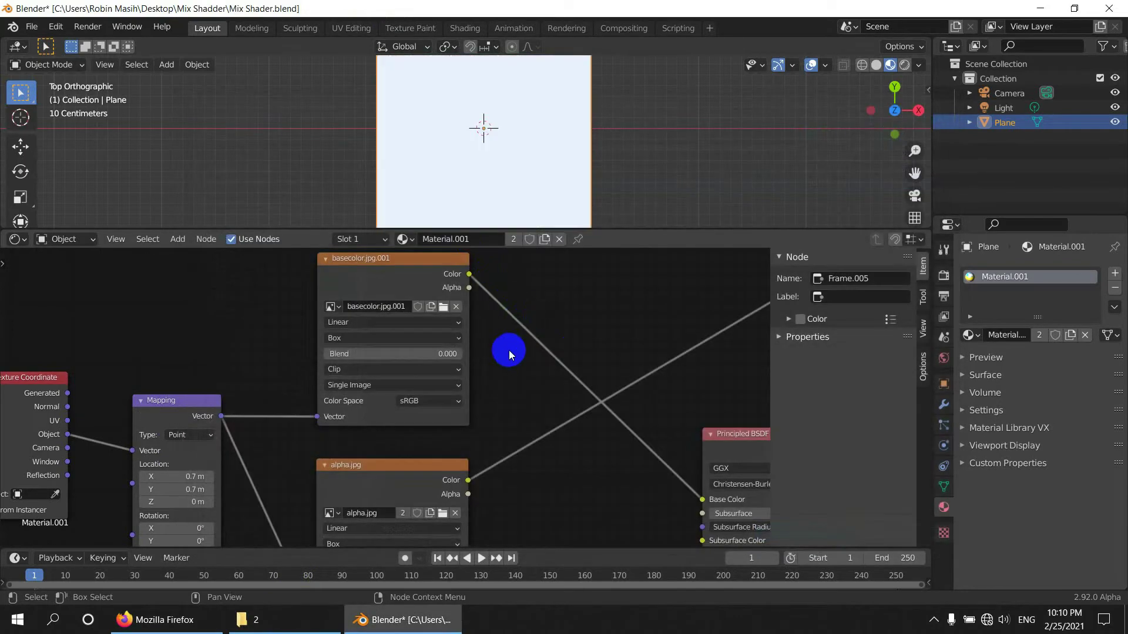
Load Alpha.jpg from folder 2 into the duplicated frame's alpha Image Texture node
scroll(516, 356, down, 2)
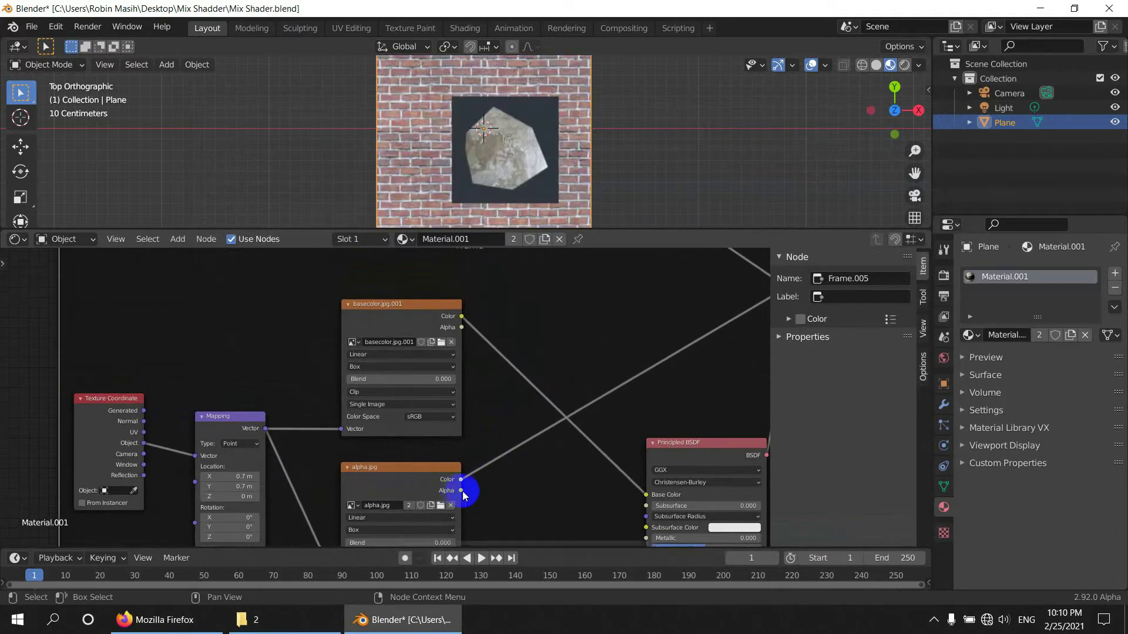
scroll(461, 491, up, 3)
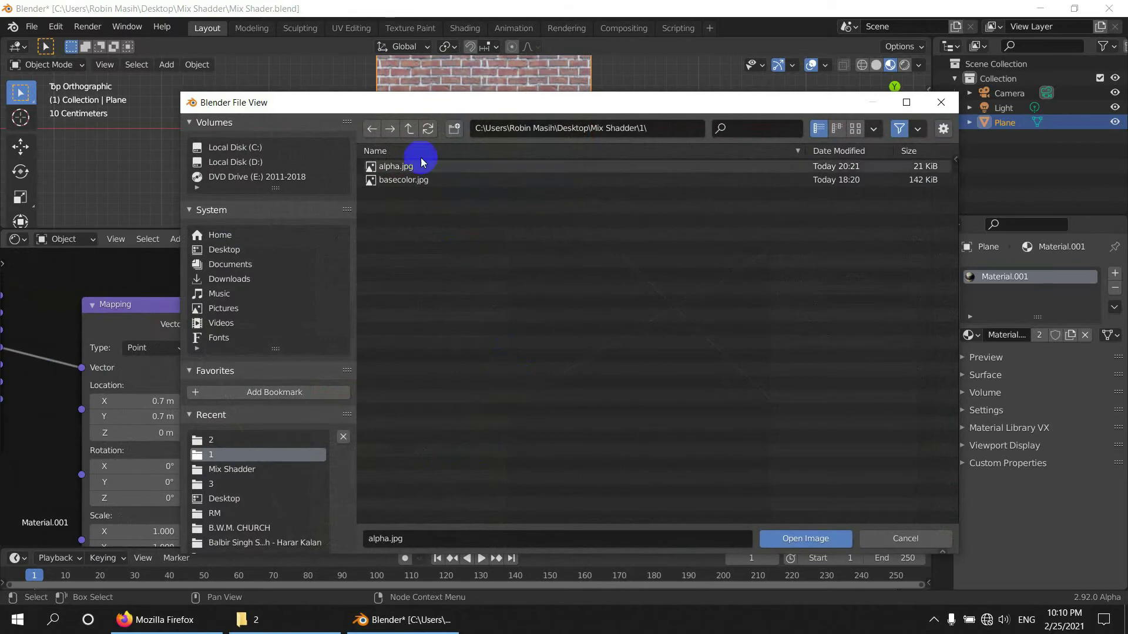
click(421, 159)
click(427, 193)
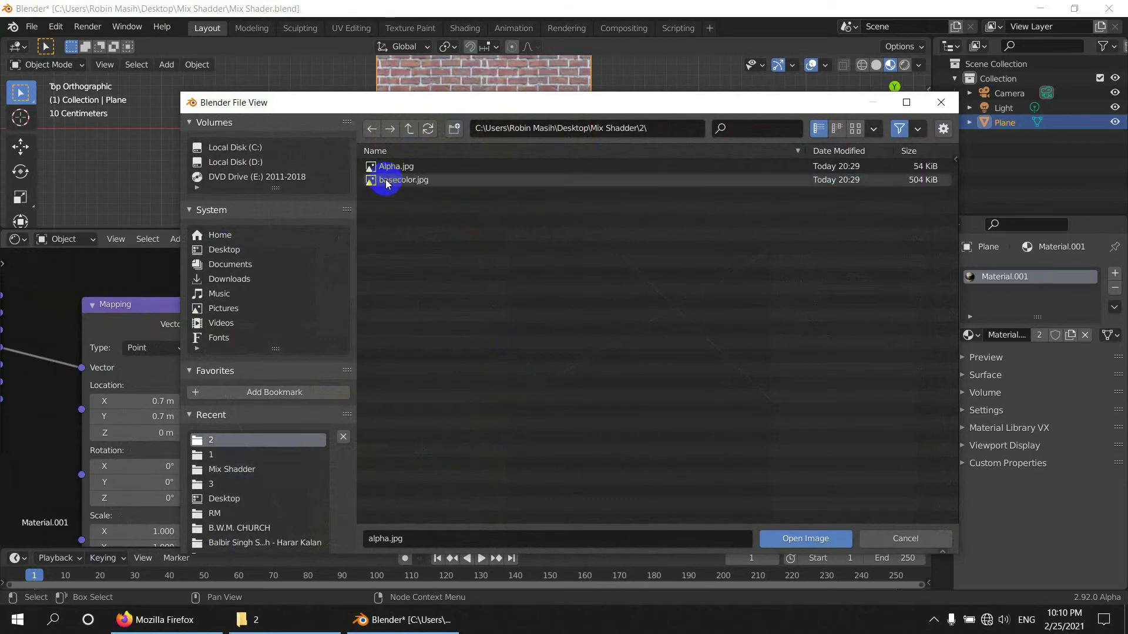
double_click(407, 169)
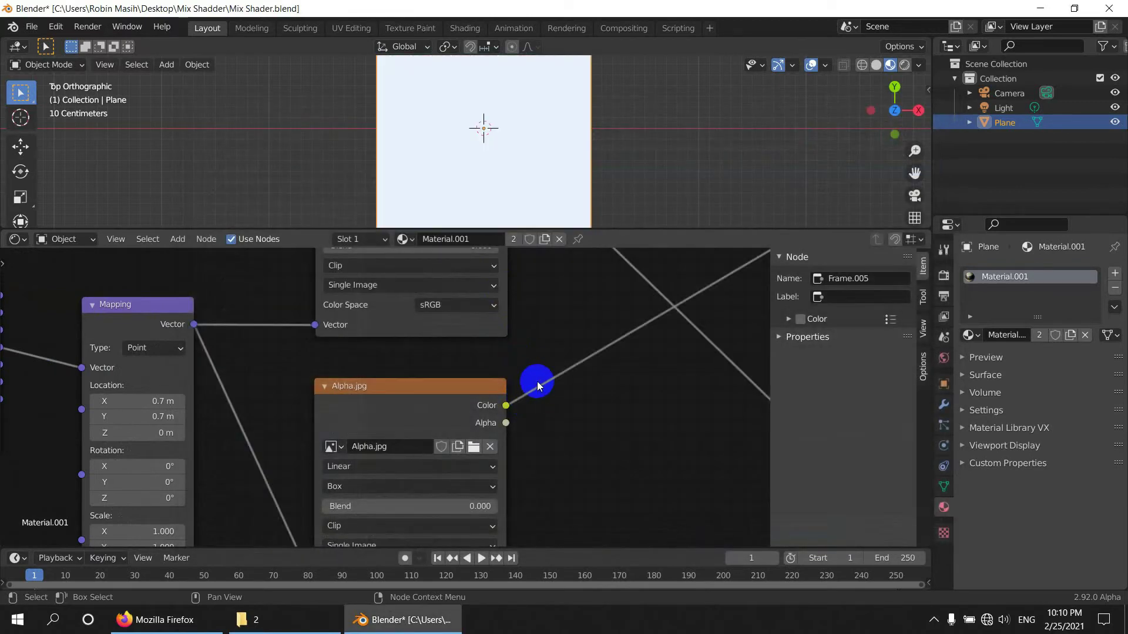
Set the duplicated frame's Mapping location to X 1.3 m and Y 0.1 m to place the plaster patch in the wall's lower-left area
scroll(512, 161, up, 4)
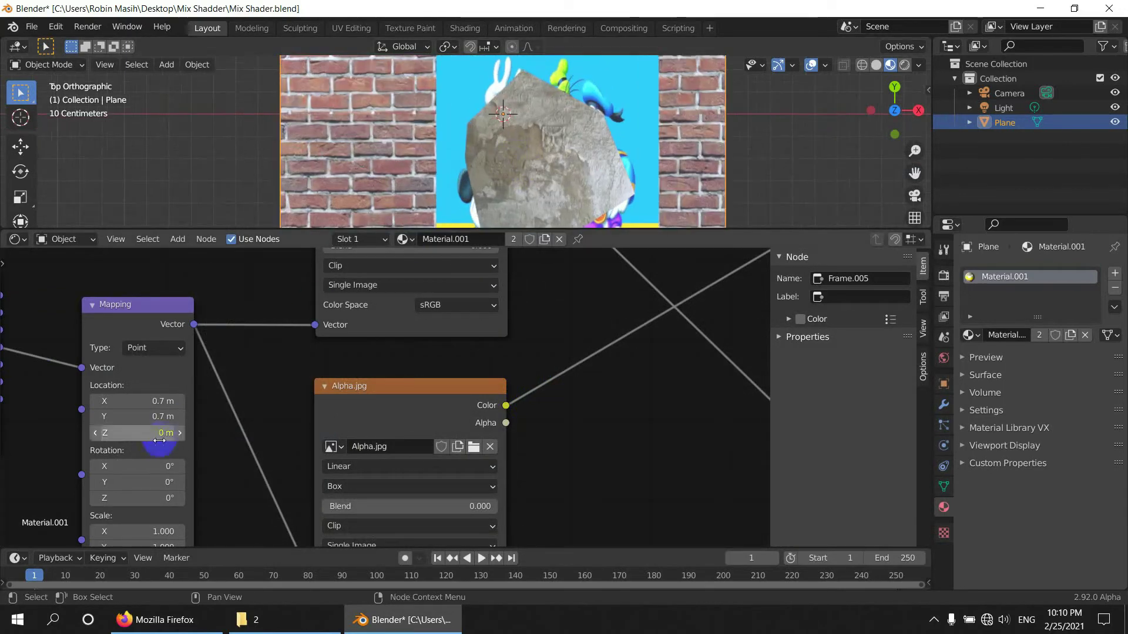
click(155, 401)
drag(156, 401, 176, 400)
scroll(520, 186, down, 4)
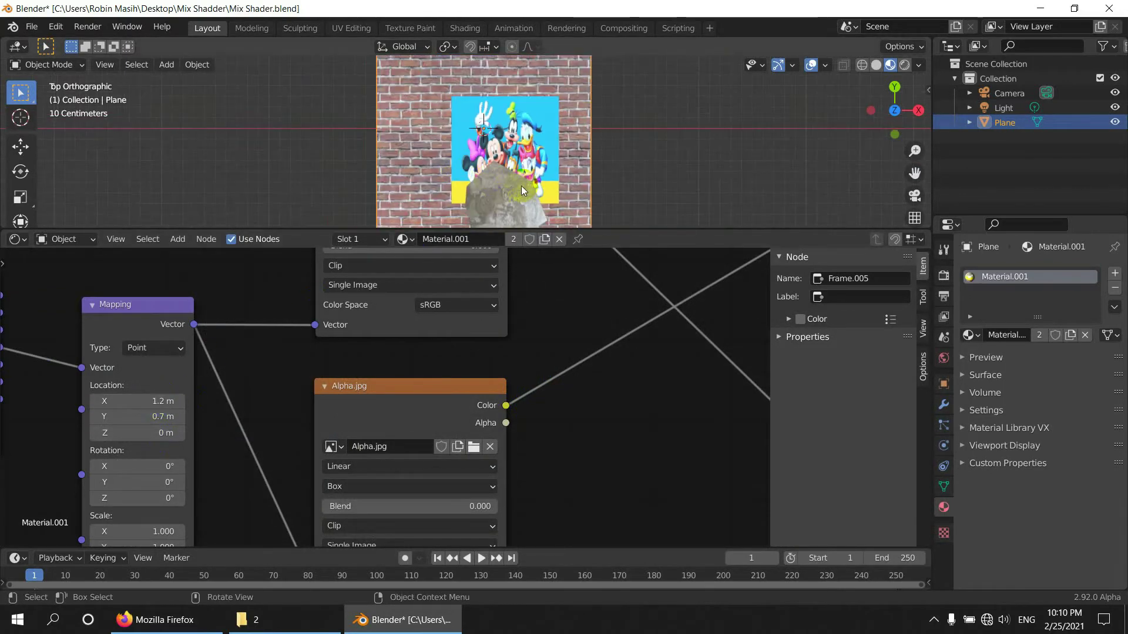
middle_drag(555, 192, 499, 139)
scroll(489, 128, up, 4)
click(173, 364)
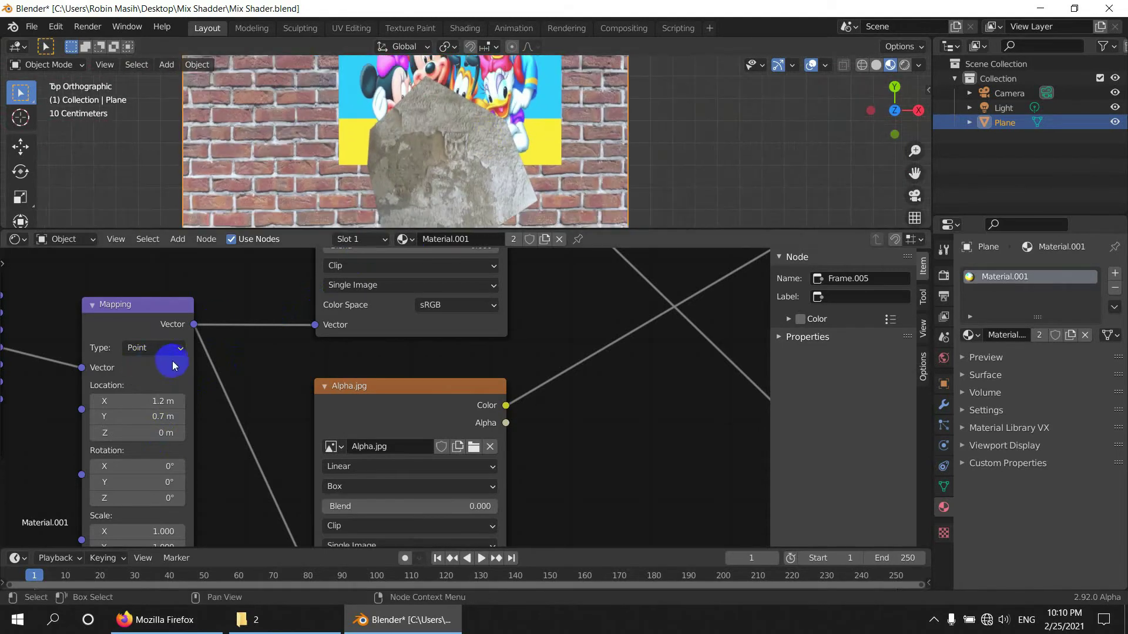
drag(146, 402, 120, 413)
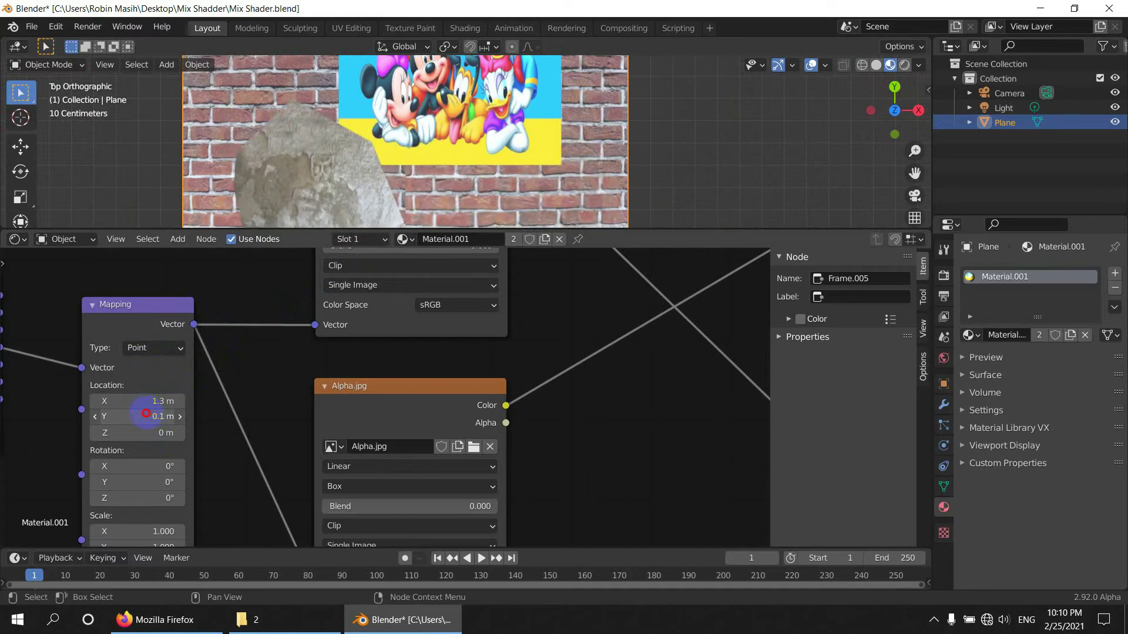
scroll(452, 202, down, 3)
click(513, 313)
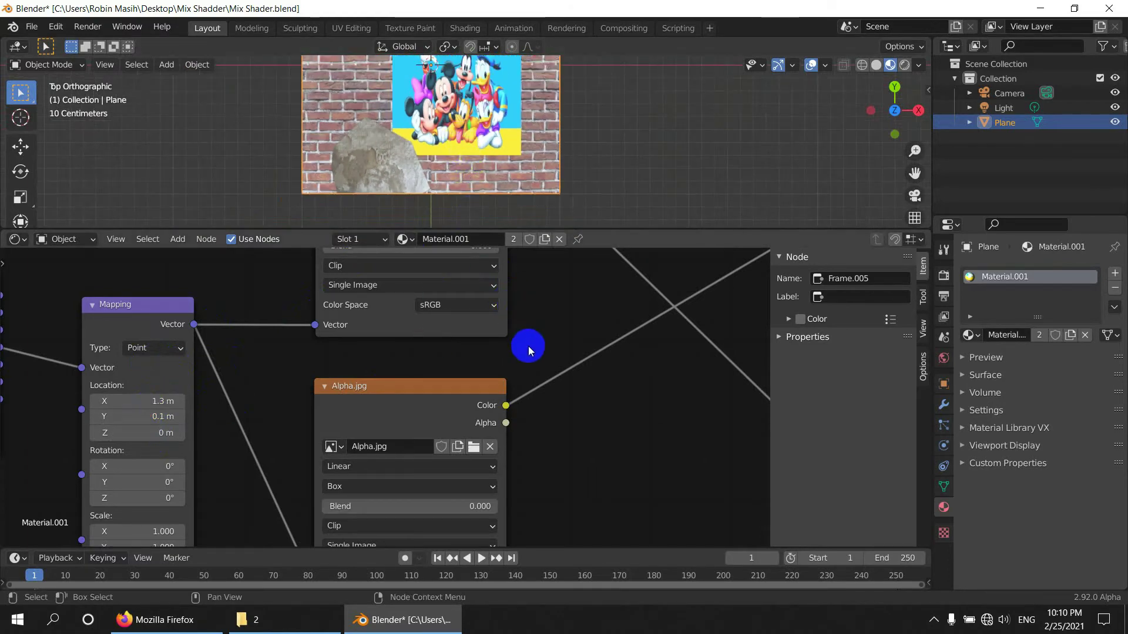
scroll(526, 348, down, 4)
scroll(427, 488, up, 3)
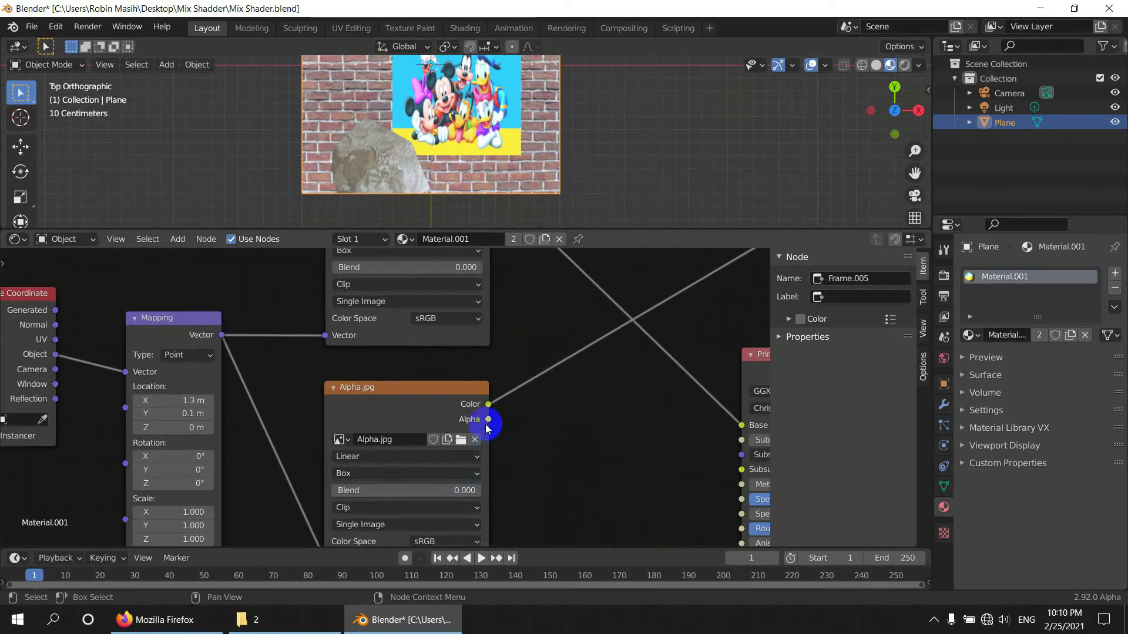
scroll(485, 424, down, 2)
scroll(434, 464, up, 2)
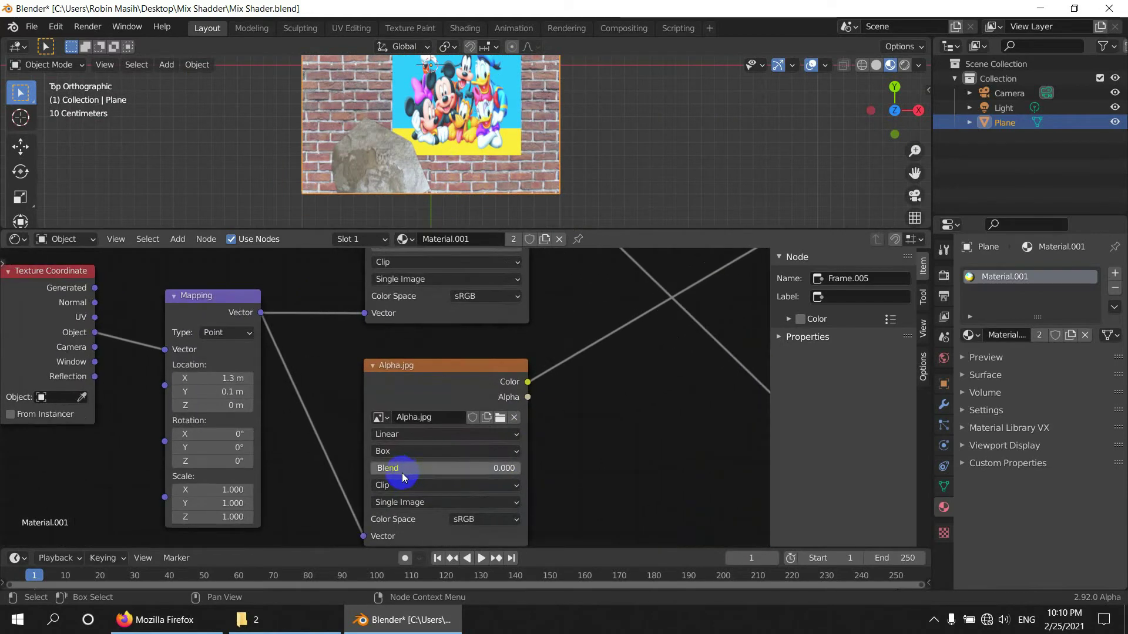
Move the Material Output node aside, duplicate the second framed node group and place the copy diagonally below it
scroll(428, 445, down, 6)
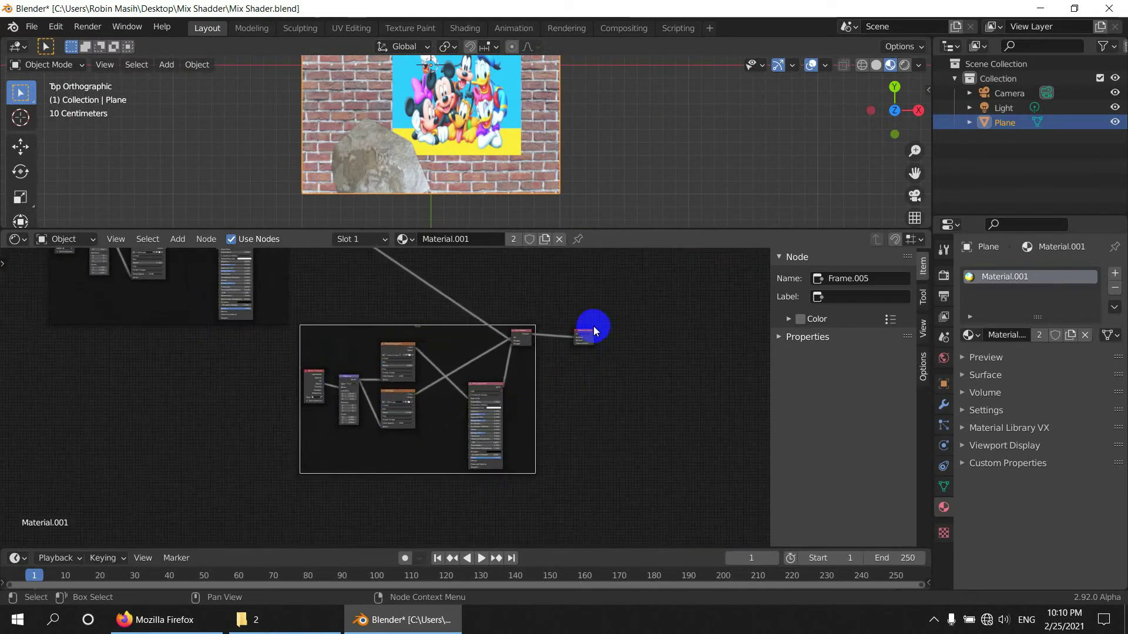
drag(589, 333, 718, 356)
drag(297, 300, 391, 410)
scroll(391, 410, down, 2)
key(shift+d)
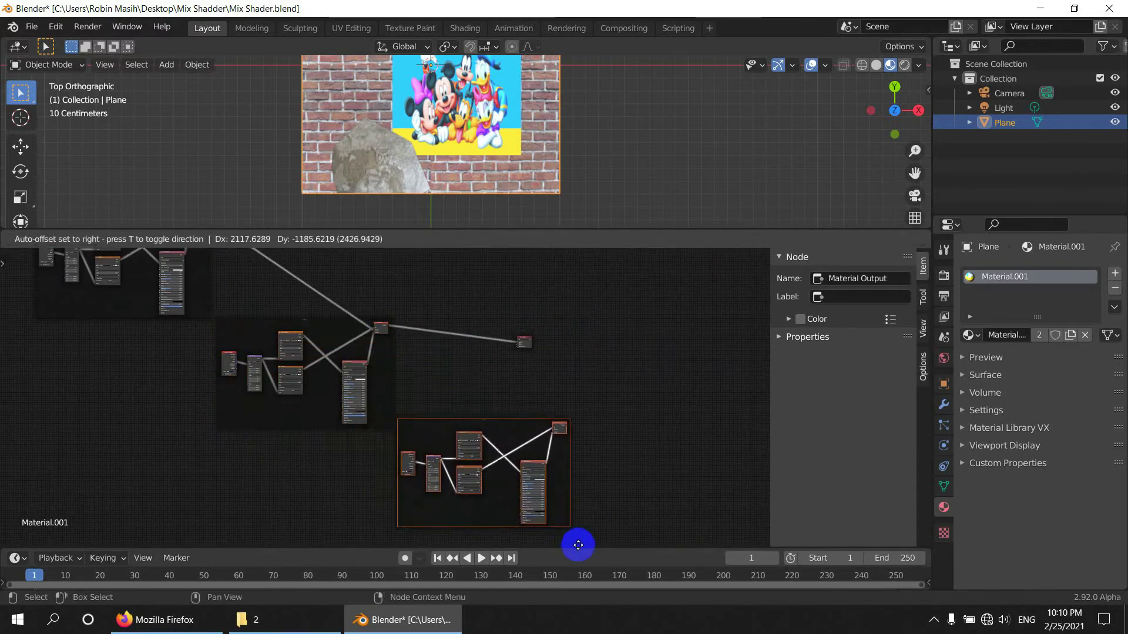
click(577, 553)
Move the Material Output beside the third frame and insert that frame's Mix Shader into the link feeding its Surface input
drag(525, 341, 622, 428)
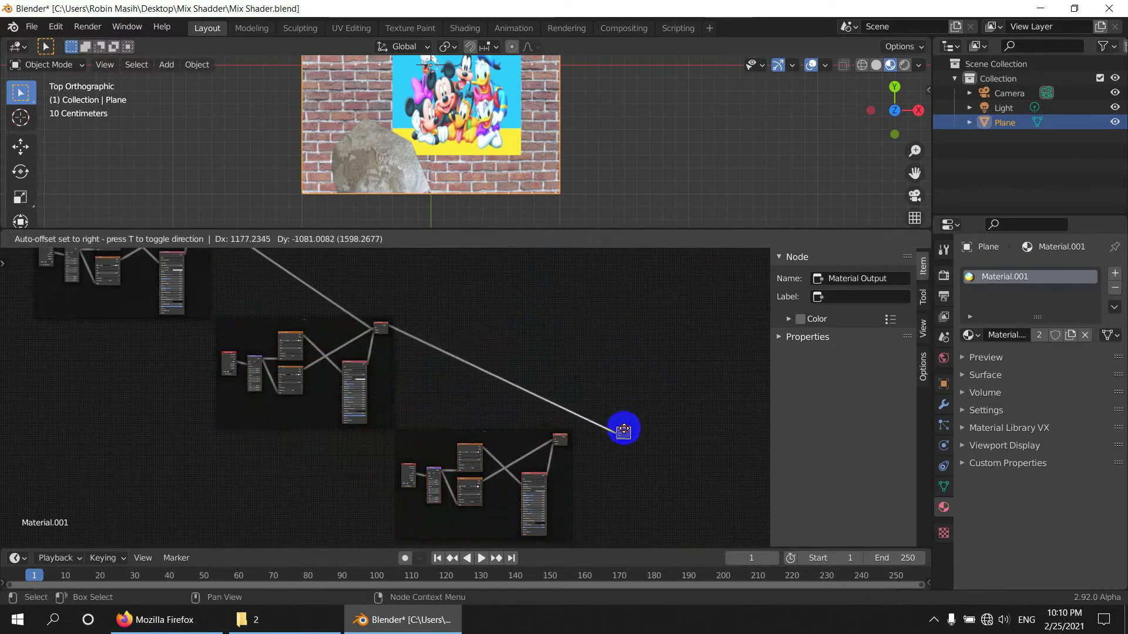
middle_drag(622, 428, 499, 395)
scroll(554, 390, up, 4)
scroll(558, 342, up, 2)
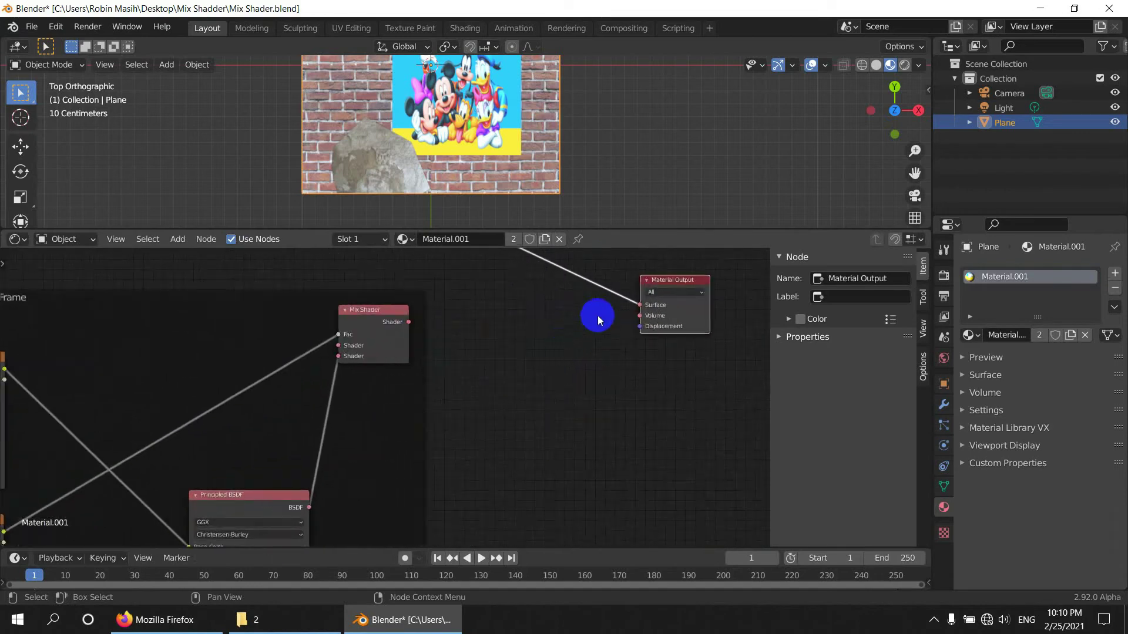
mouse_move(640, 307)
mouse_down()
mouse_move(370, 351)
mouse_move(641, 306)
mouse_up()
scroll(605, 336, down, 12)
middle_drag(249, 423, 435, 383)
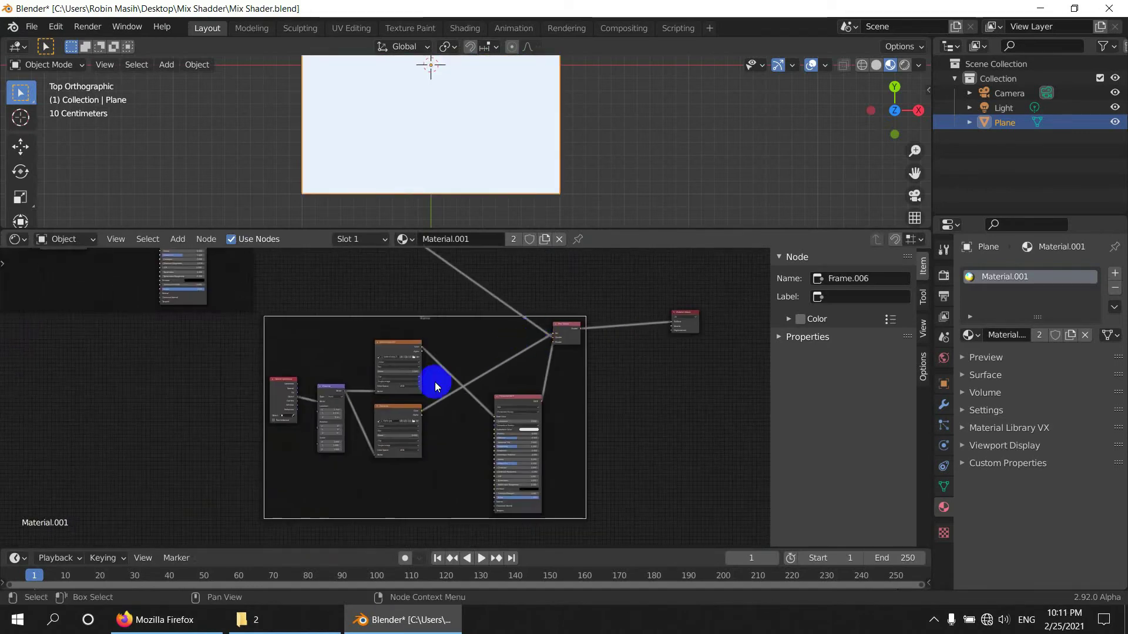
Switch to File Explorer, view the images in folder 3 of Mix Shadder, and return to Blender
click(310, 625)
click(543, 231)
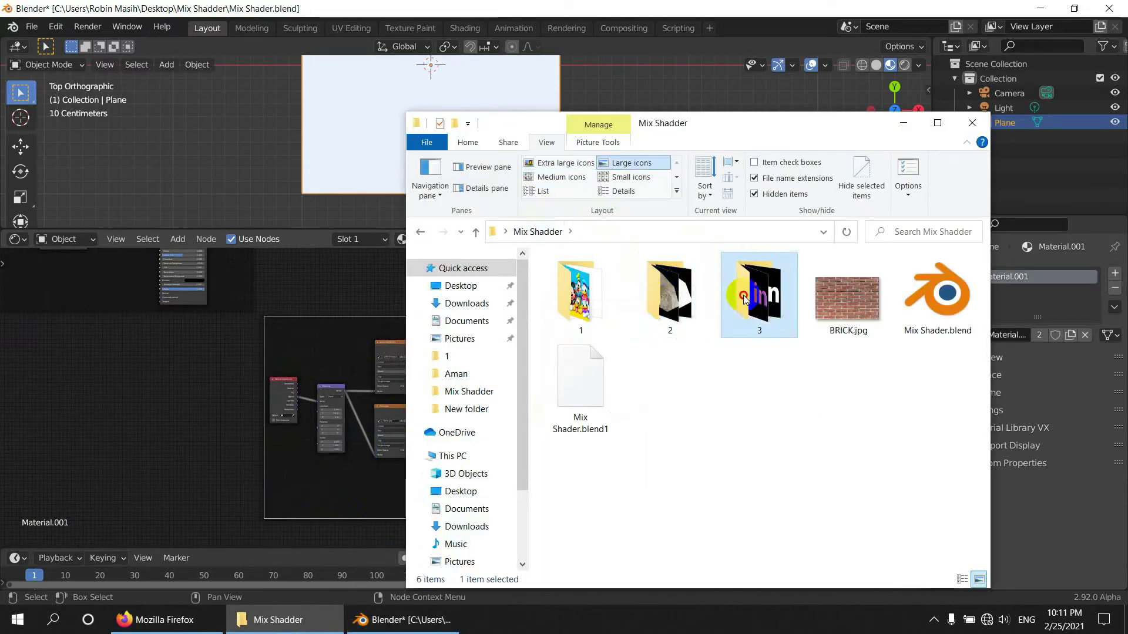
double_click(759, 292)
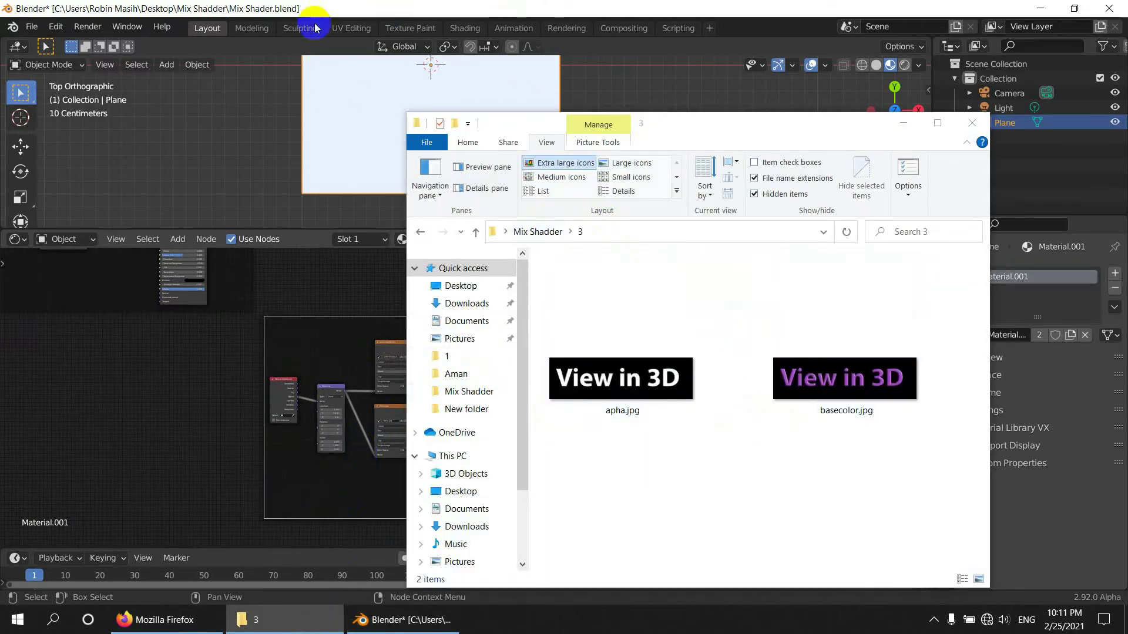
click(315, 28)
Load basecolor.jpg from folder 3 into the third frame's base colour Image Texture node
scroll(381, 388, up, 5)
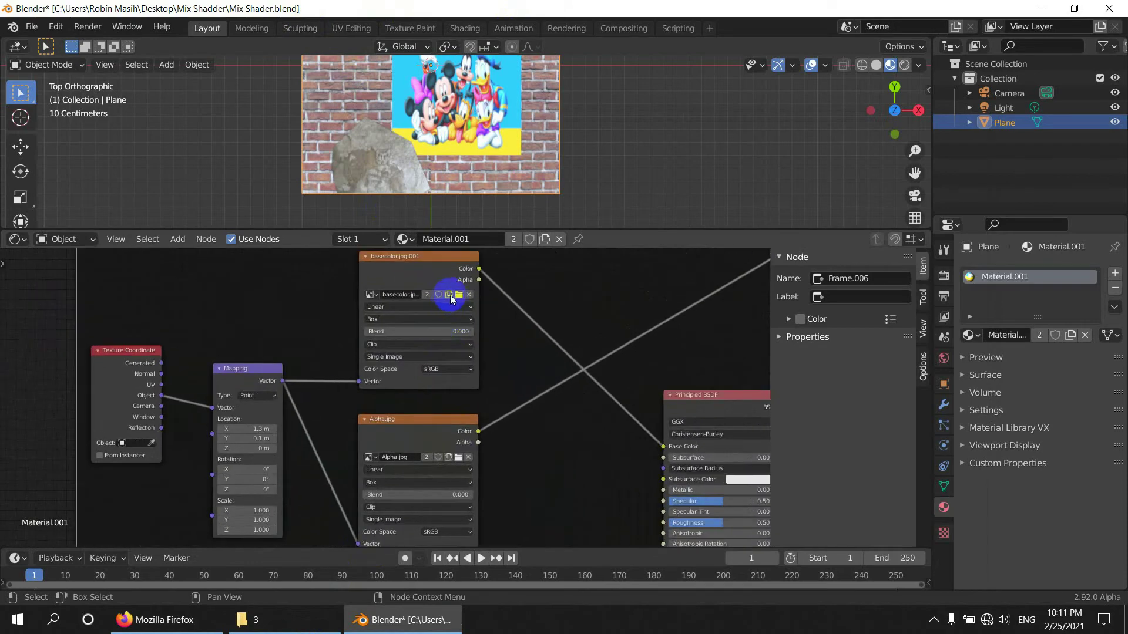
click(459, 294)
click(409, 129)
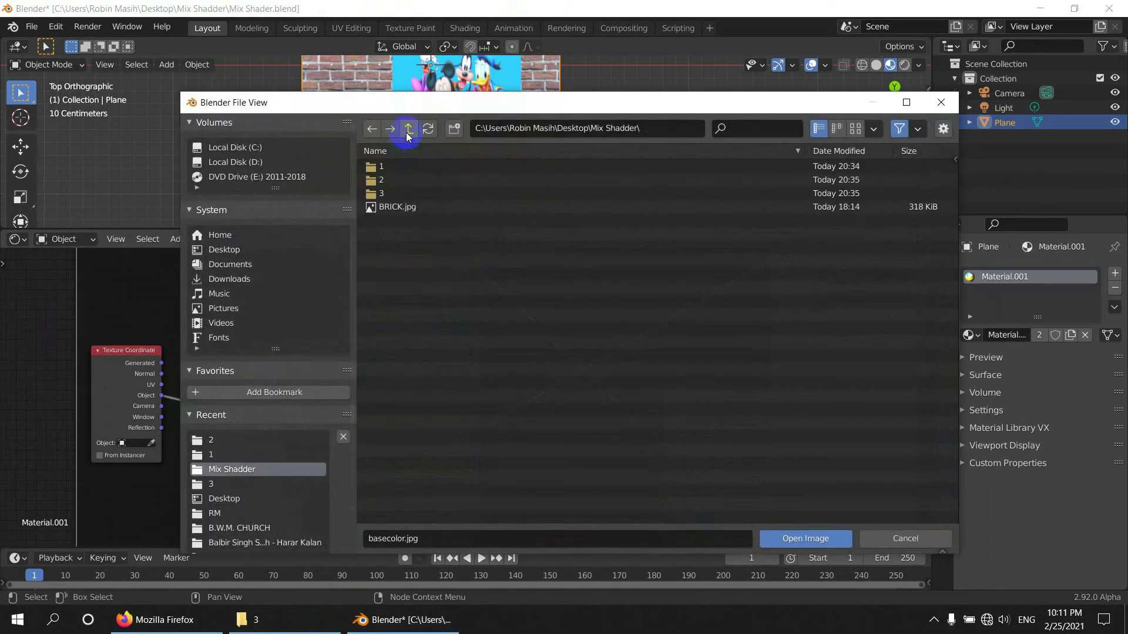
double_click(390, 182)
double_click(403, 180)
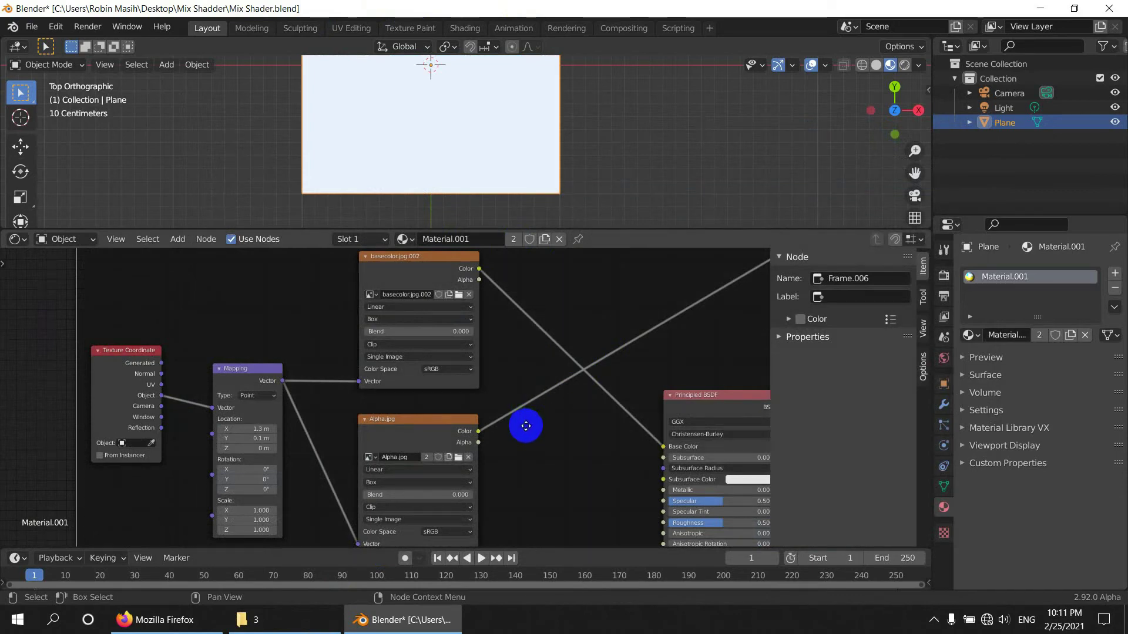
Load apha.jpg from folder 3 into the third frame's alpha Image Texture node
middle_drag(529, 424, 543, 358)
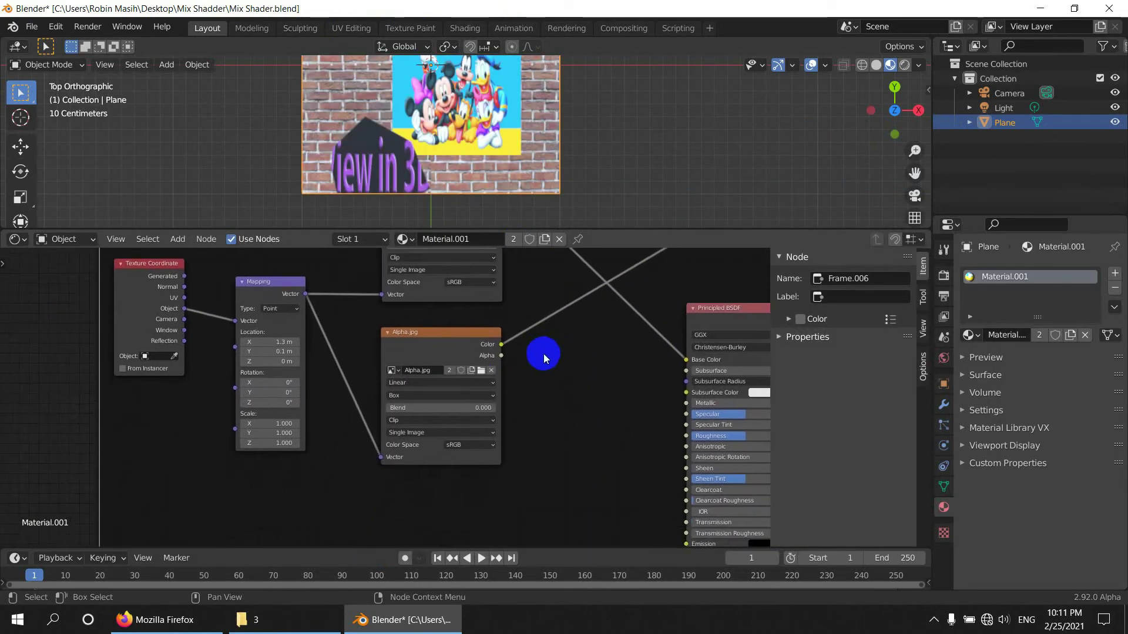
click(481, 370)
click(409, 129)
double_click(403, 181)
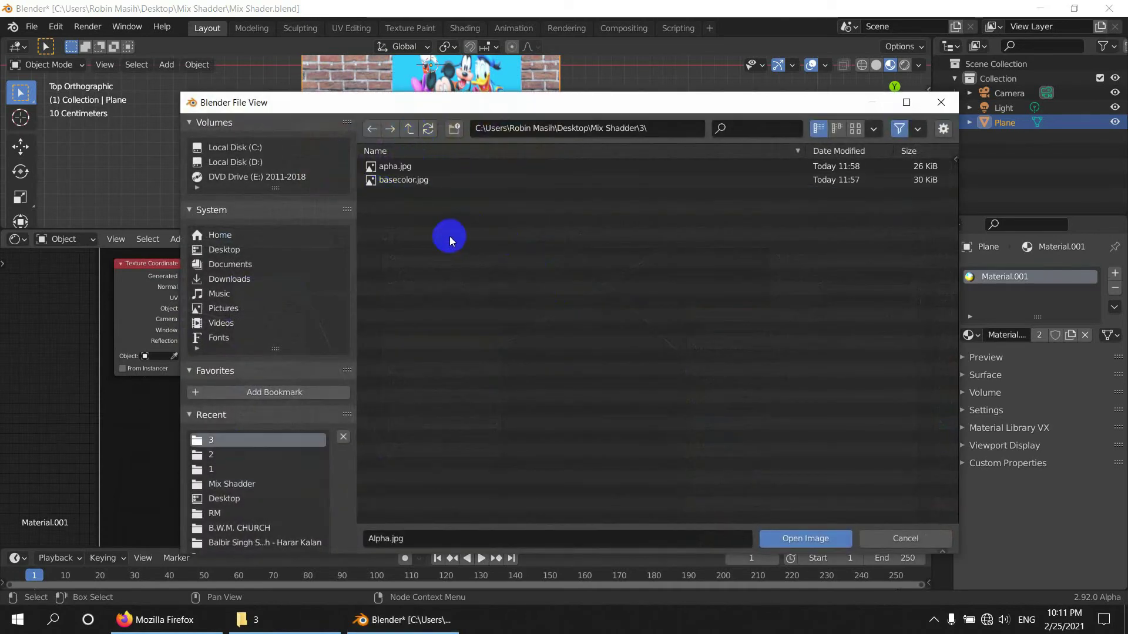
double_click(394, 166)
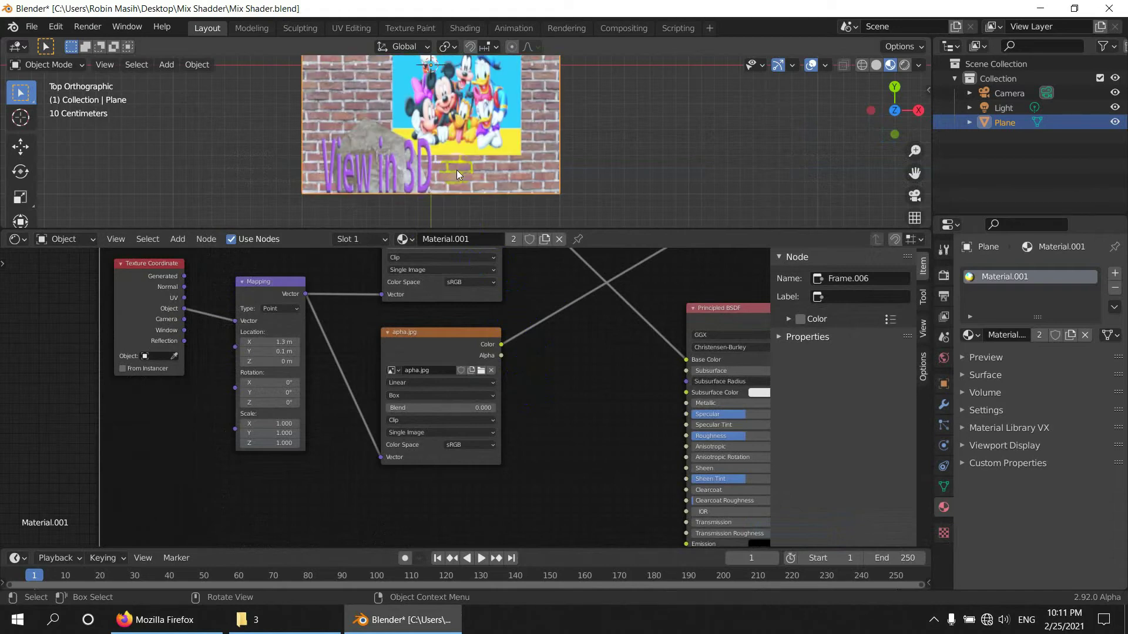
Enlarge the 3D viewport's height to show the lettering on the wall alongside the third frame's Mapping node
scroll(369, 174, up, 4)
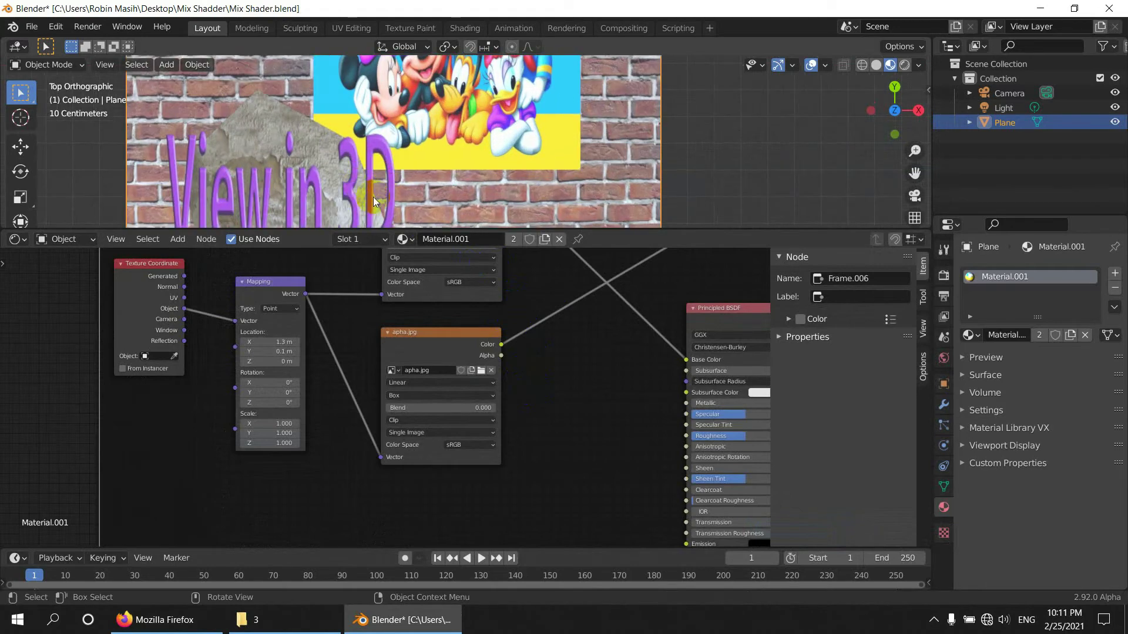
drag(345, 229, 347, 324)
scroll(475, 214, up, 2)
scroll(378, 376, up, 2)
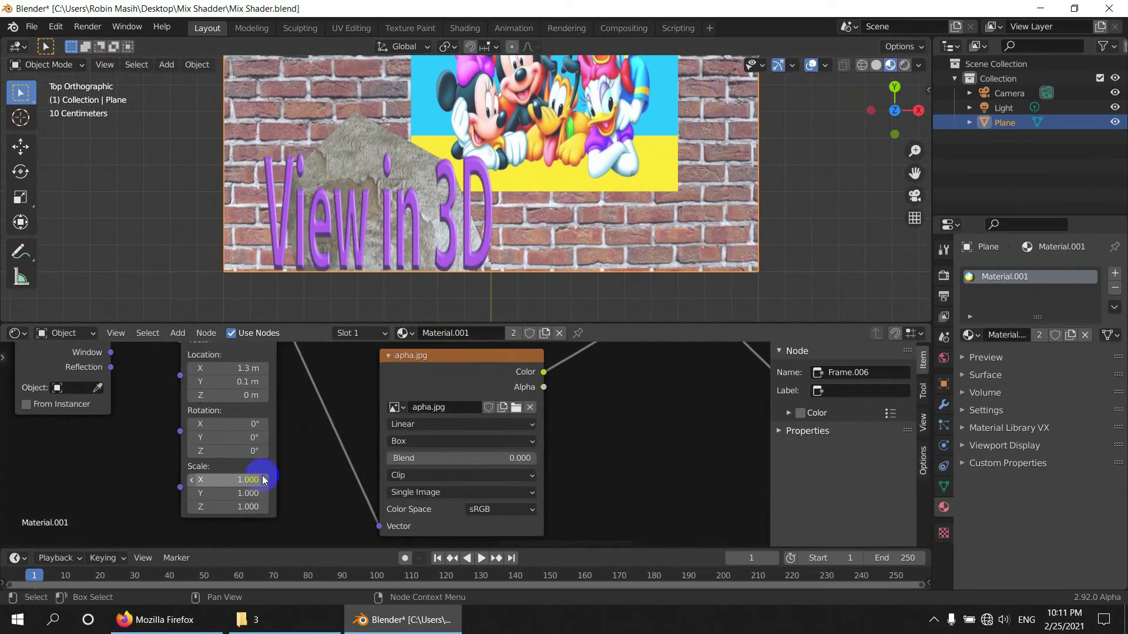
Try an X location of 1.2 m and a Y scale of 0.600 in the third frame's Mapping node
drag(240, 368, 253, 369)
mouse_move(250, 482)
mouse_down()
mouse_move(238, 495)
mouse_move(252, 494)
mouse_up()
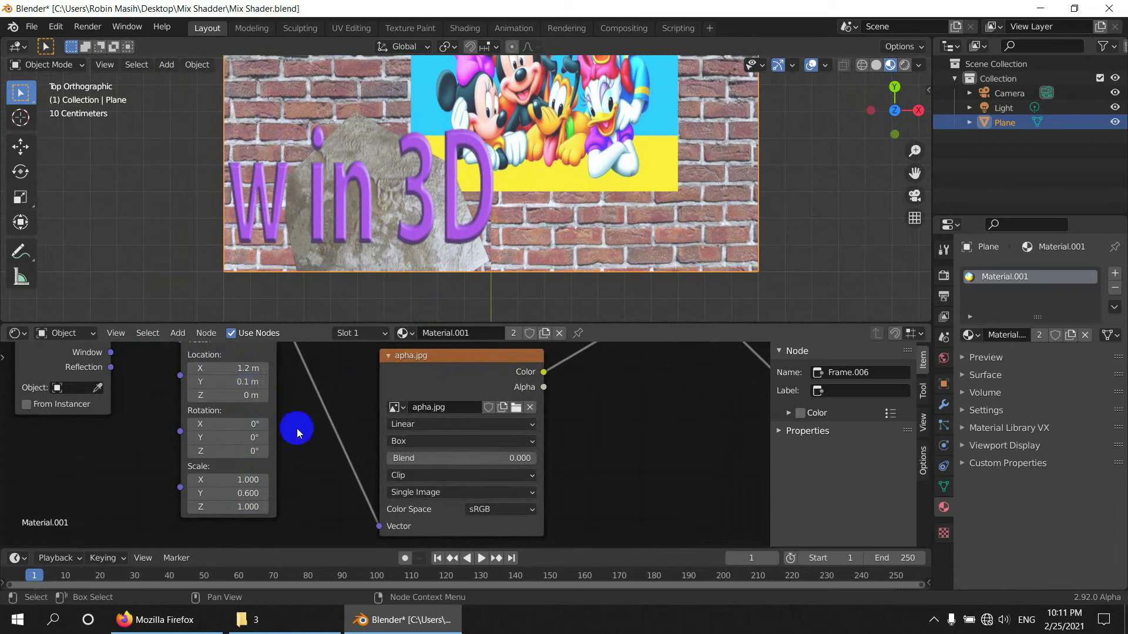
scroll(349, 477, down, 3)
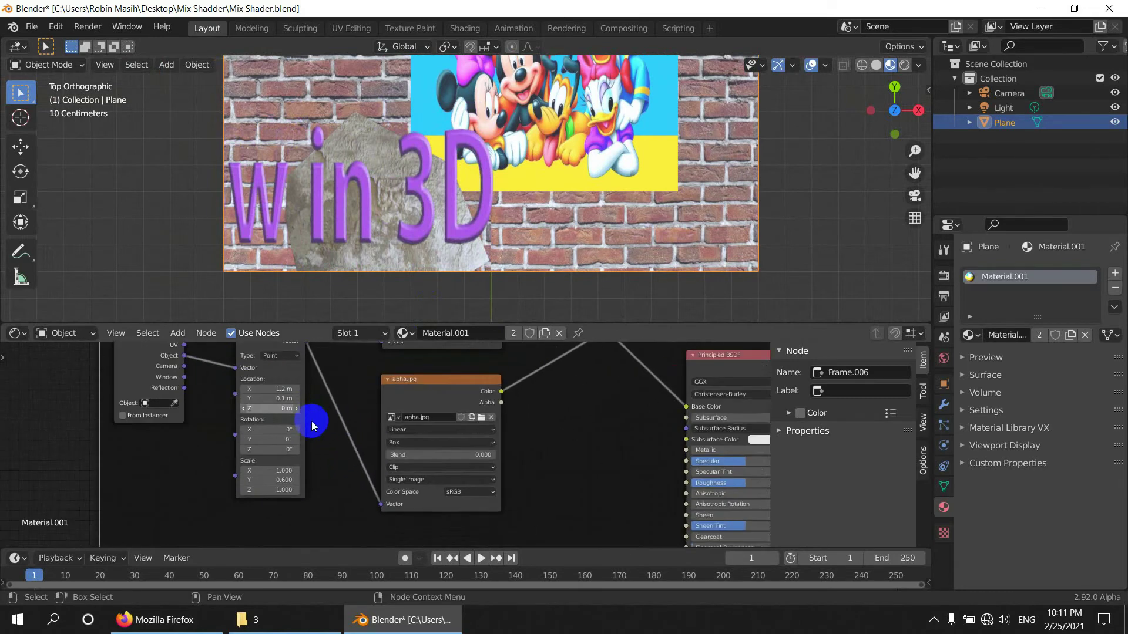
Set the third frame's Mapping node to scale X 3.400, Y 1.000, Z 1.000 and an X location of 3.1 m
scroll(293, 447, up, 1)
mouse_move(256, 487)
mouse_down()
mouse_move(253, 475)
mouse_move(266, 477)
mouse_up()
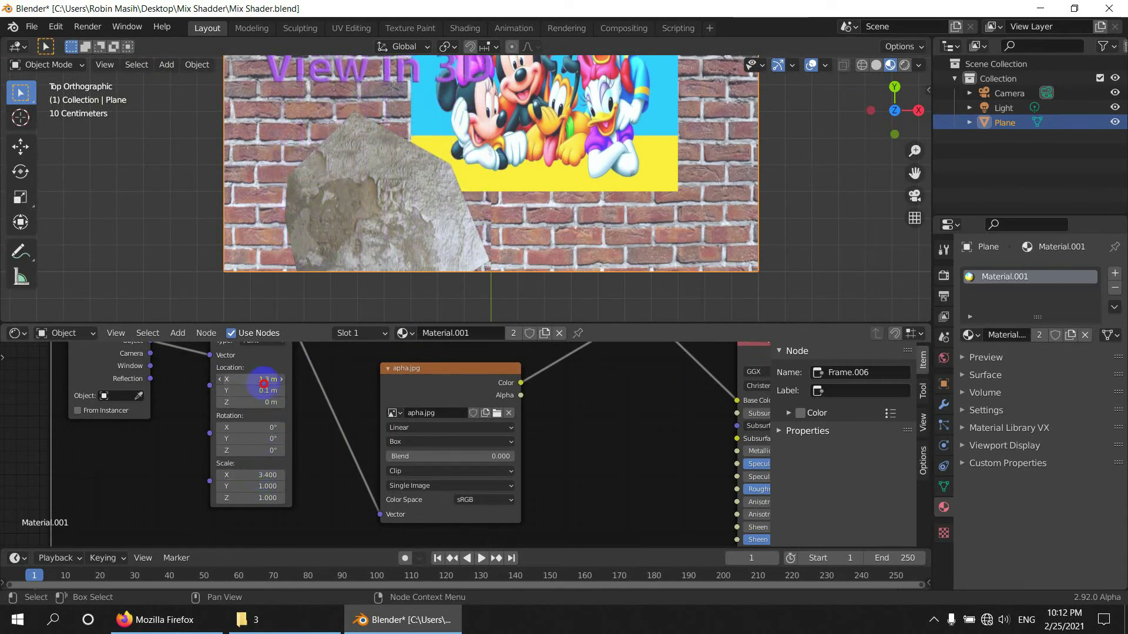
drag(259, 379, 272, 379)
scroll(345, 426, down, 9)
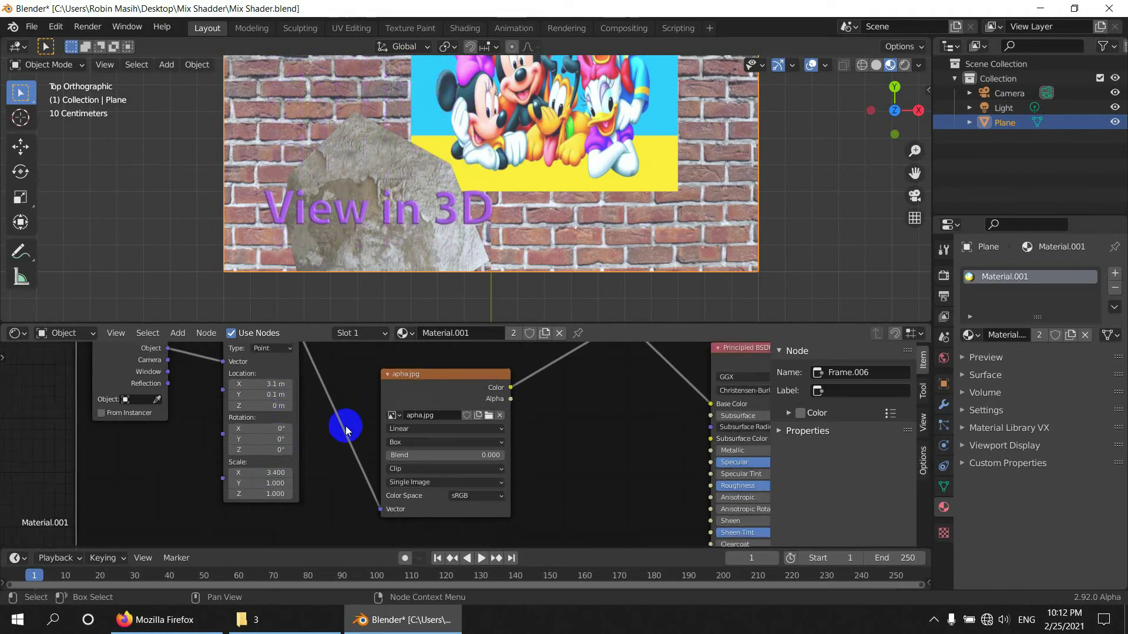
Set the extension of the third frame's base colour Image Texture node to Repeat
middle_drag(460, 420, 405, 425)
scroll(389, 392, up, 5)
shift+scroll(389, 392, up, 3)
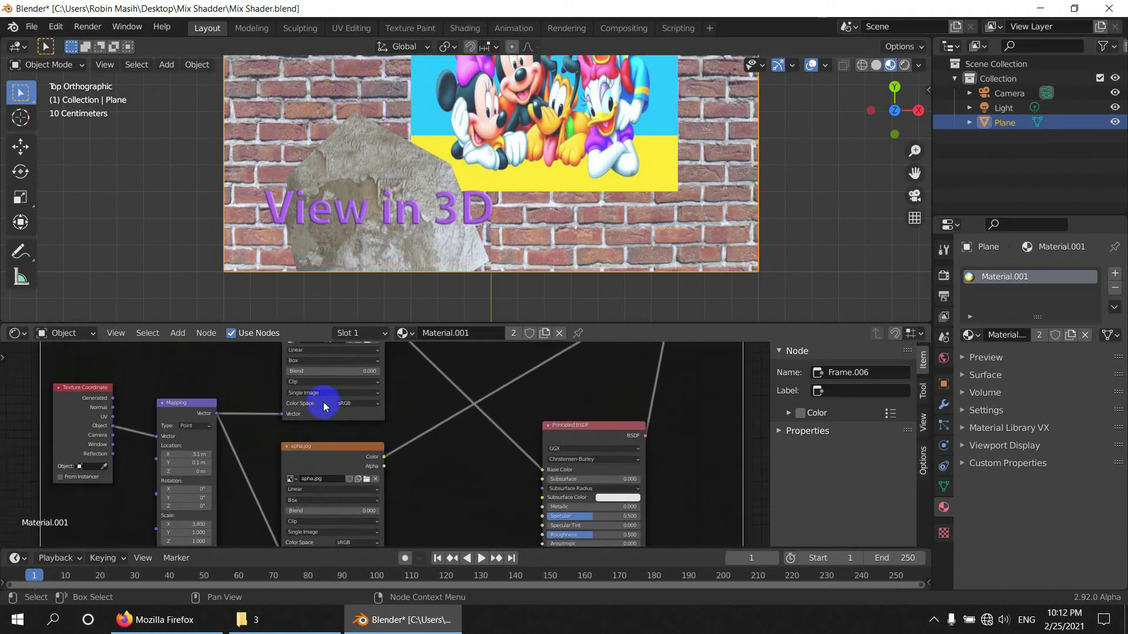
scroll(310, 387, up, 2)
click(290, 356)
click(276, 342)
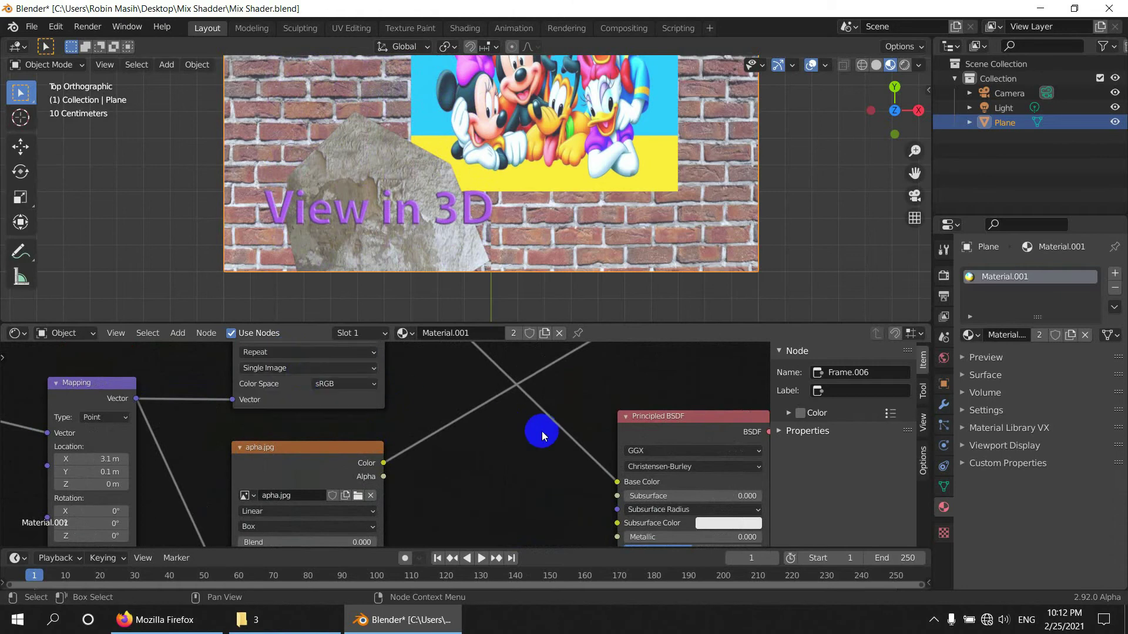
Set the extension of the third frame's apha.jpg Image Texture node to Repeat and check the tiled lettering on the wall
scroll(452, 467, down, 2)
scroll(360, 441, up, 2)
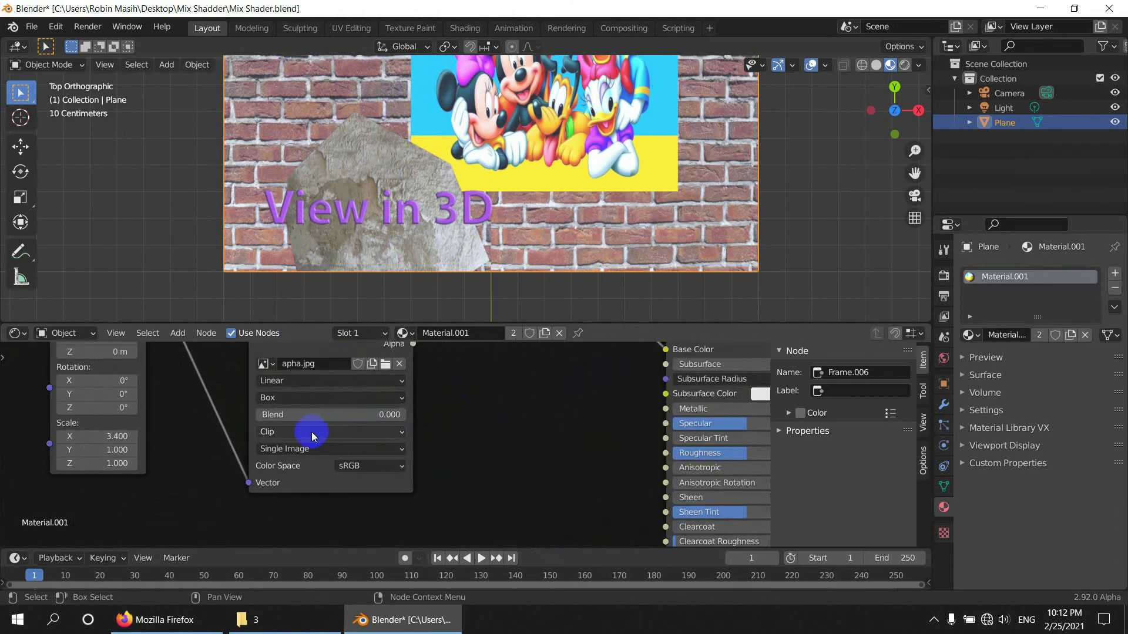
click(300, 432)
click(288, 447)
scroll(530, 246, down, 3)
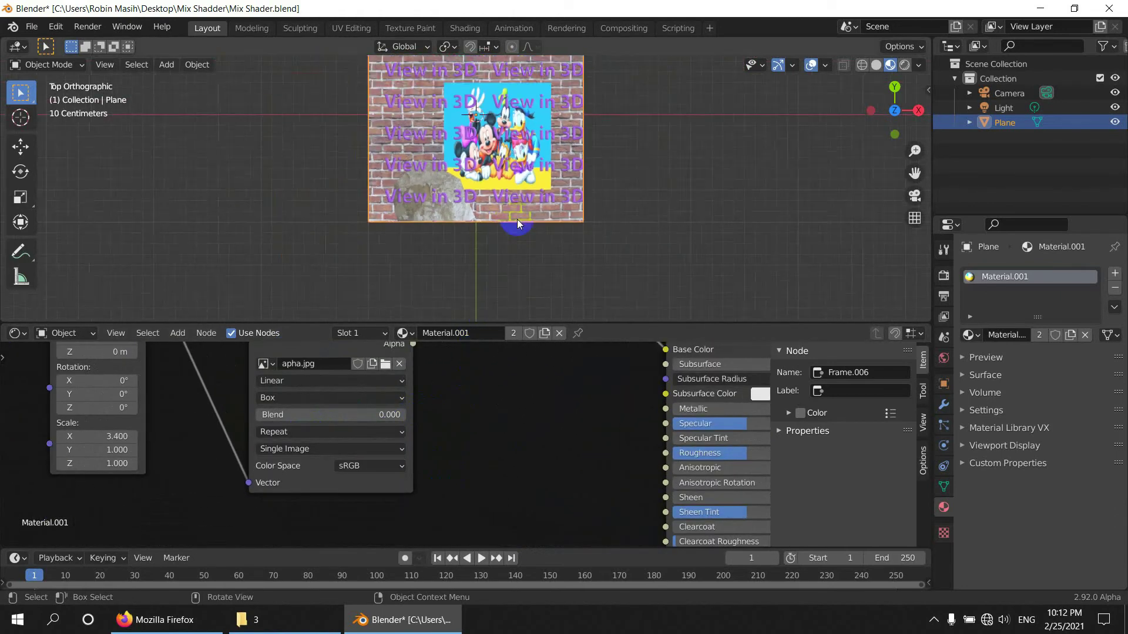
scroll(517, 220, up, 1)
scroll(529, 168, up, 5)
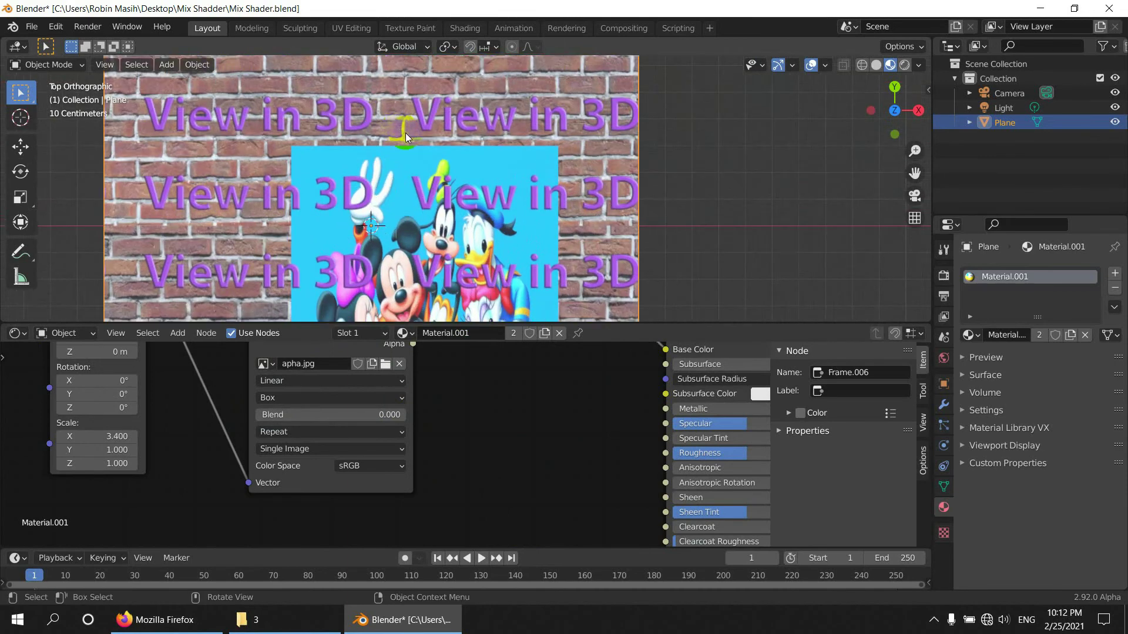
Set the X location of the third frame's Mapping node to 0 m
scroll(427, 160, down, 2)
scroll(376, 459, down, 5)
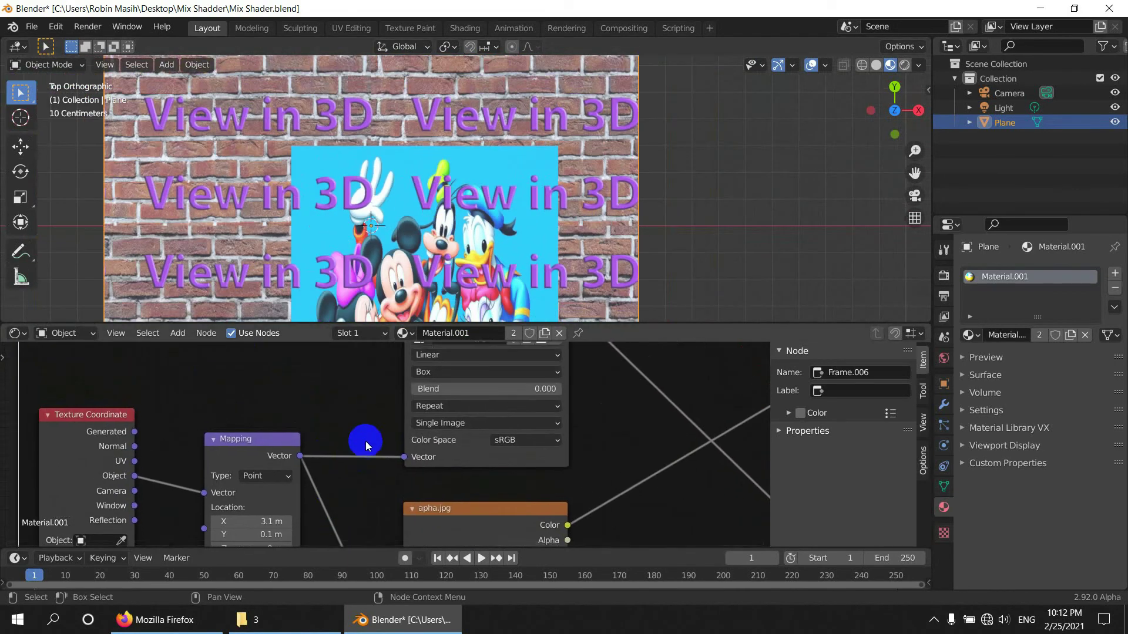
scroll(382, 462, up, 4)
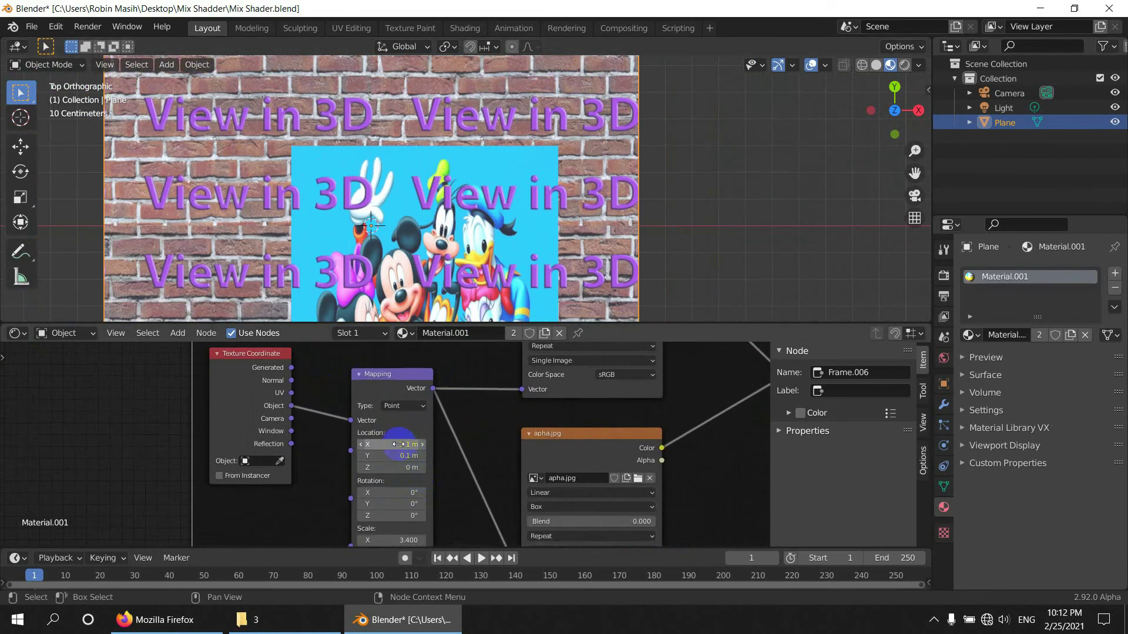
mouse_move(409, 445)
mouse_down()
mouse_move(435, 445)
mouse_move(379, 448)
mouse_move(392, 449)
mouse_up()
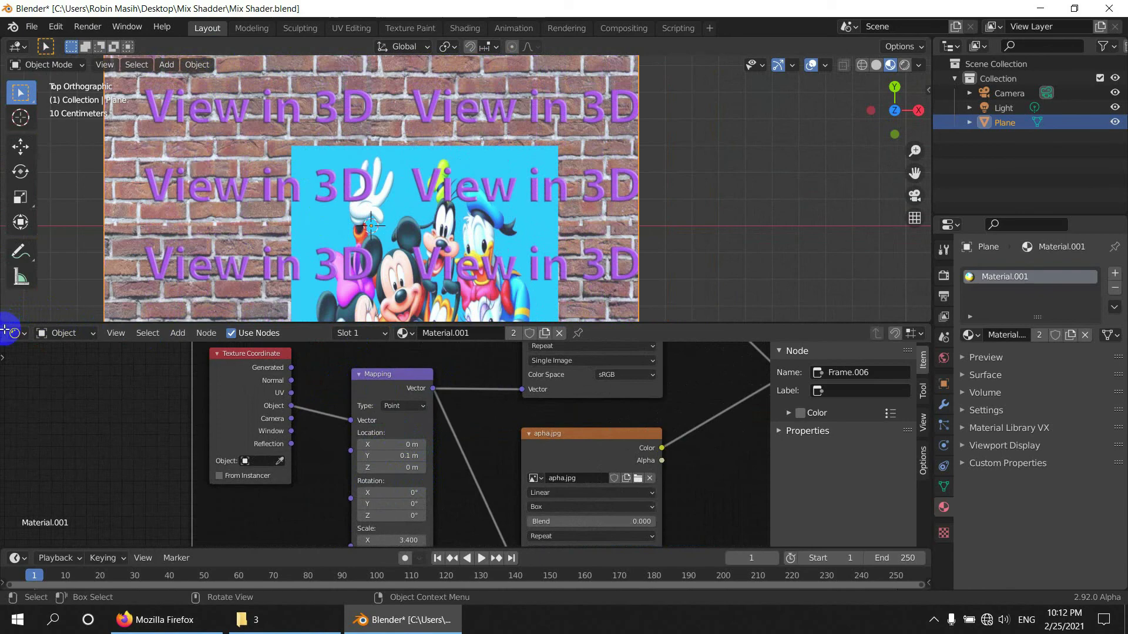
Expand the Shader Editor over the 3D viewport's area to show the whole chain of node frames
drag(4, 330, 79, 61)
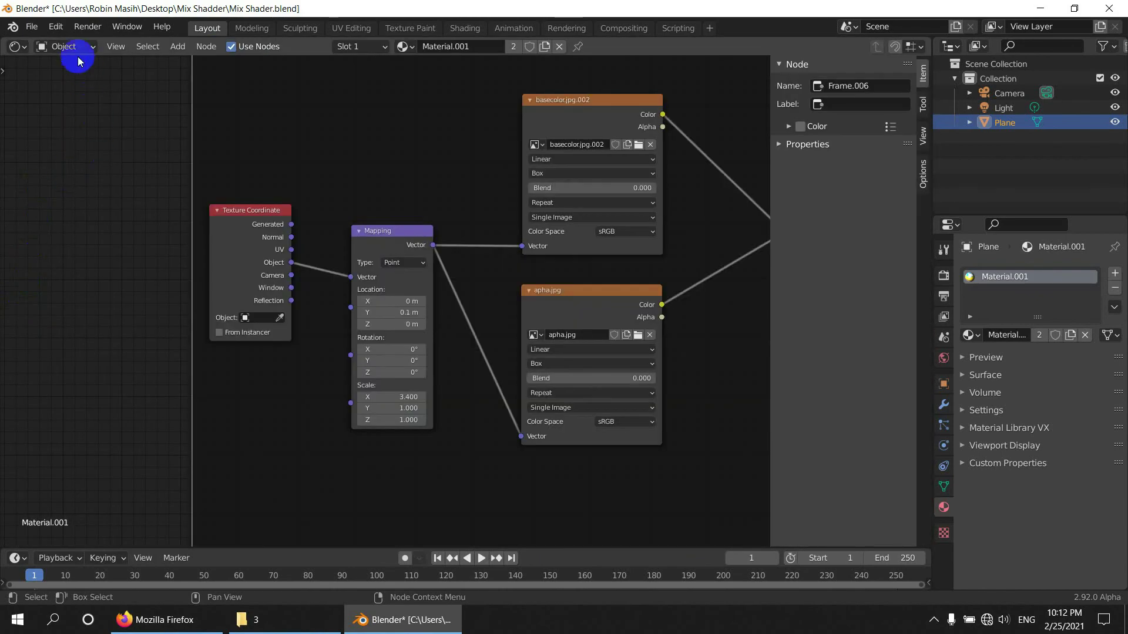
scroll(393, 186, down, 7)
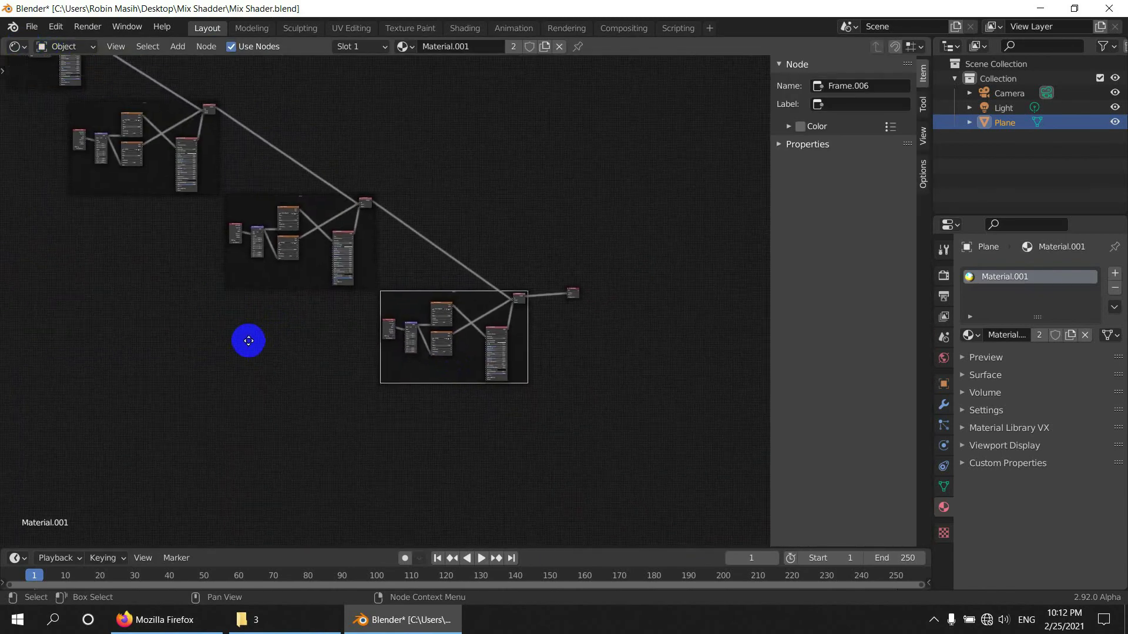
scroll(228, 207, up, 2)
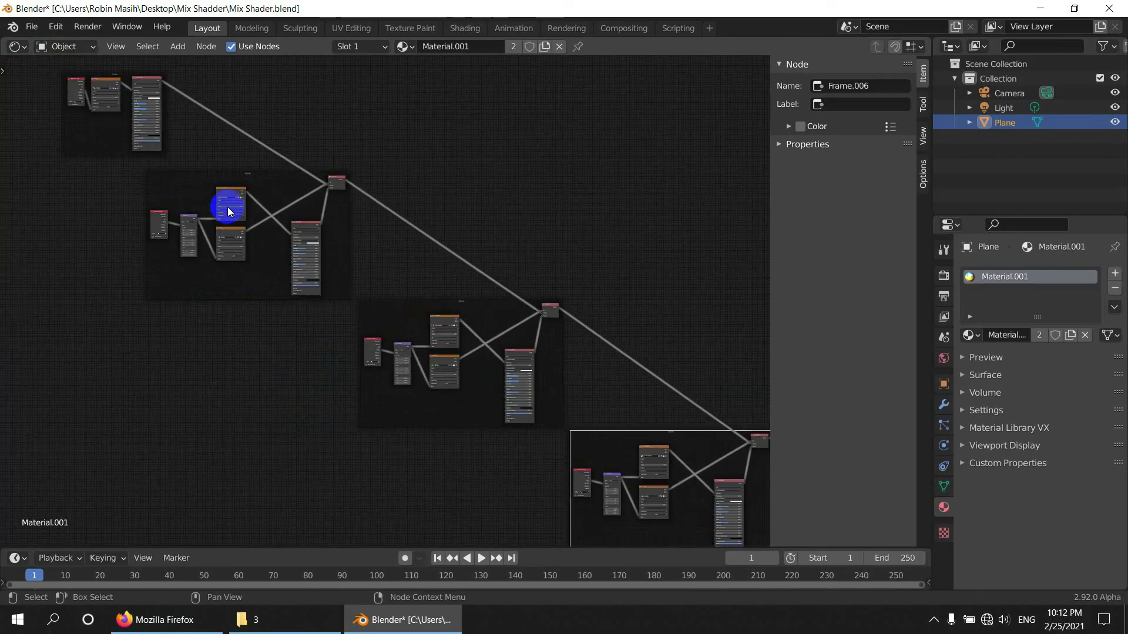
Switch the enlarged area to the 3D Viewport and inspect the layered wall material in perspective and from the top
click(18, 46)
click(49, 86)
scroll(517, 296, down, 6)
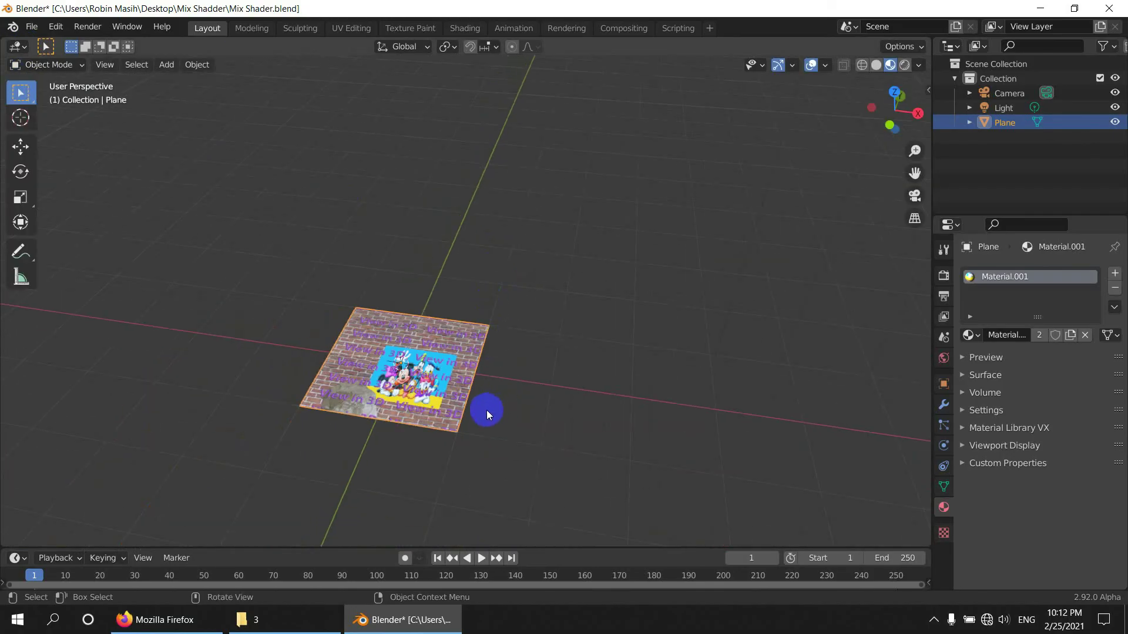
scroll(486, 410, up, 4)
scroll(548, 330, up, 4)
middle_drag(549, 329, 556, 308)
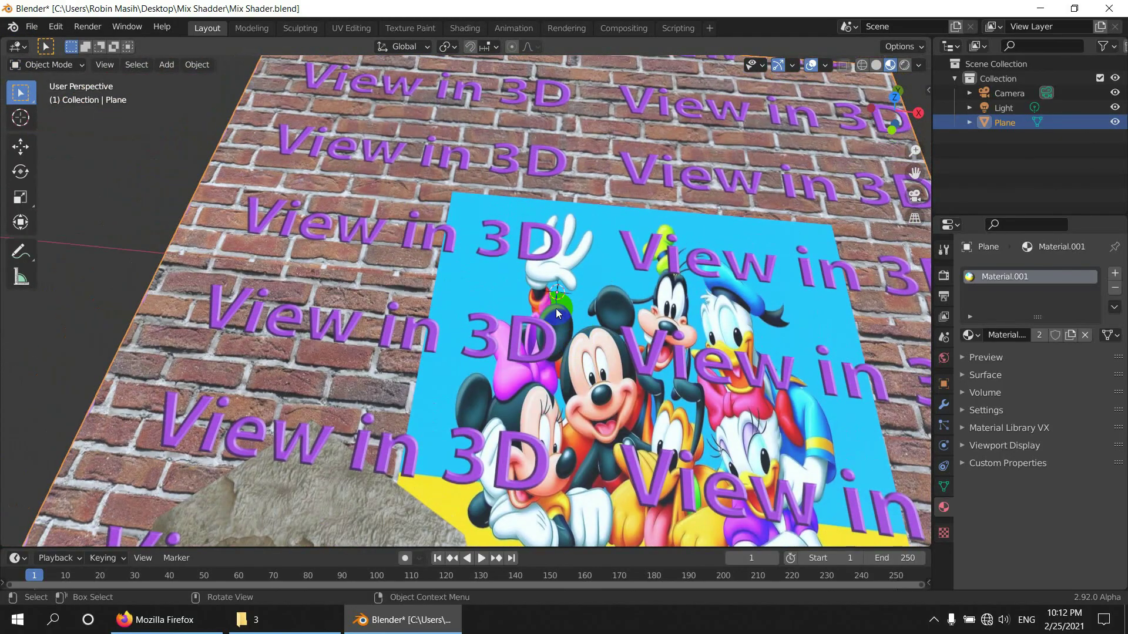
key(KP_7)
shift+middle_drag(608, 383, 586, 235)
scroll(587, 234, up, 8)
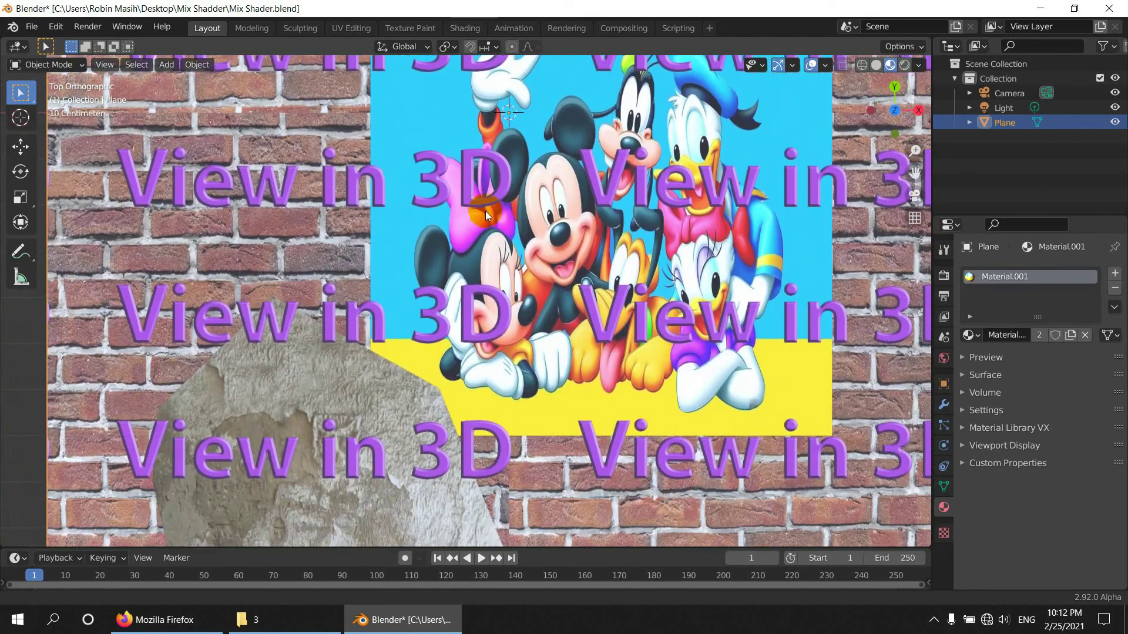